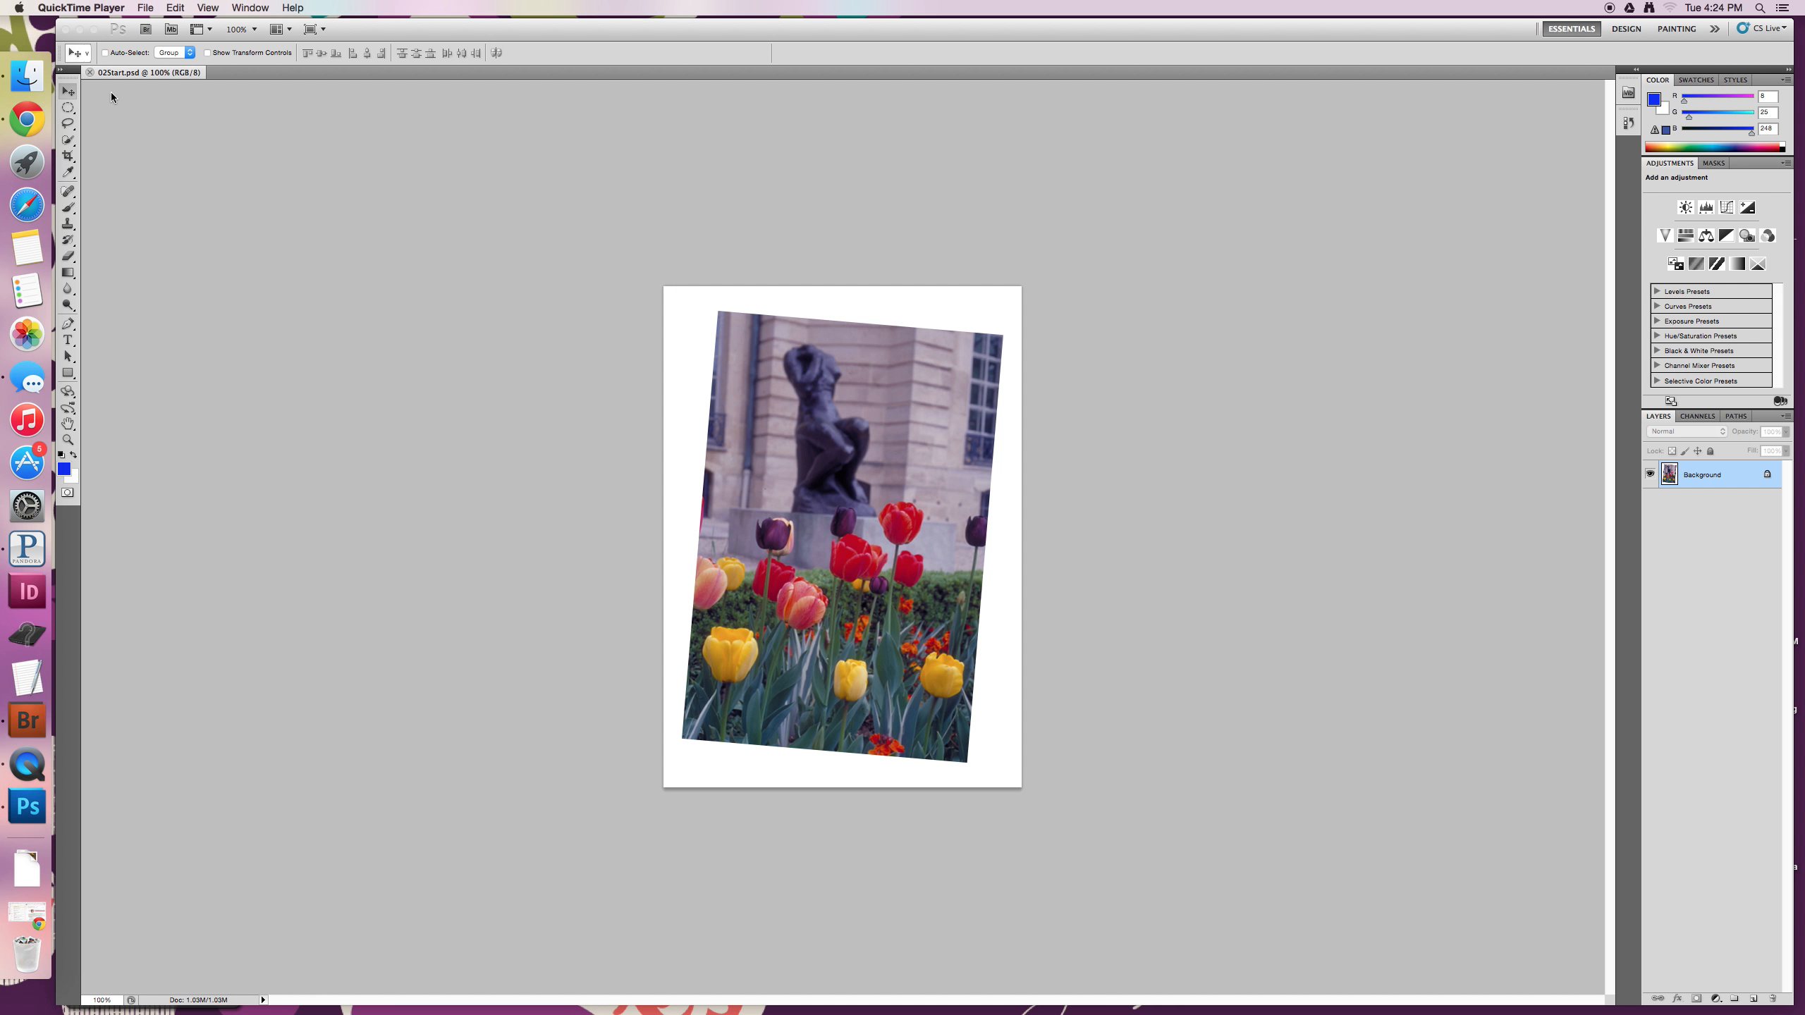
- Try cropping the tilted photo with a crop frame rotated to match its edges, and undo the applied crop
left_click(69, 158)
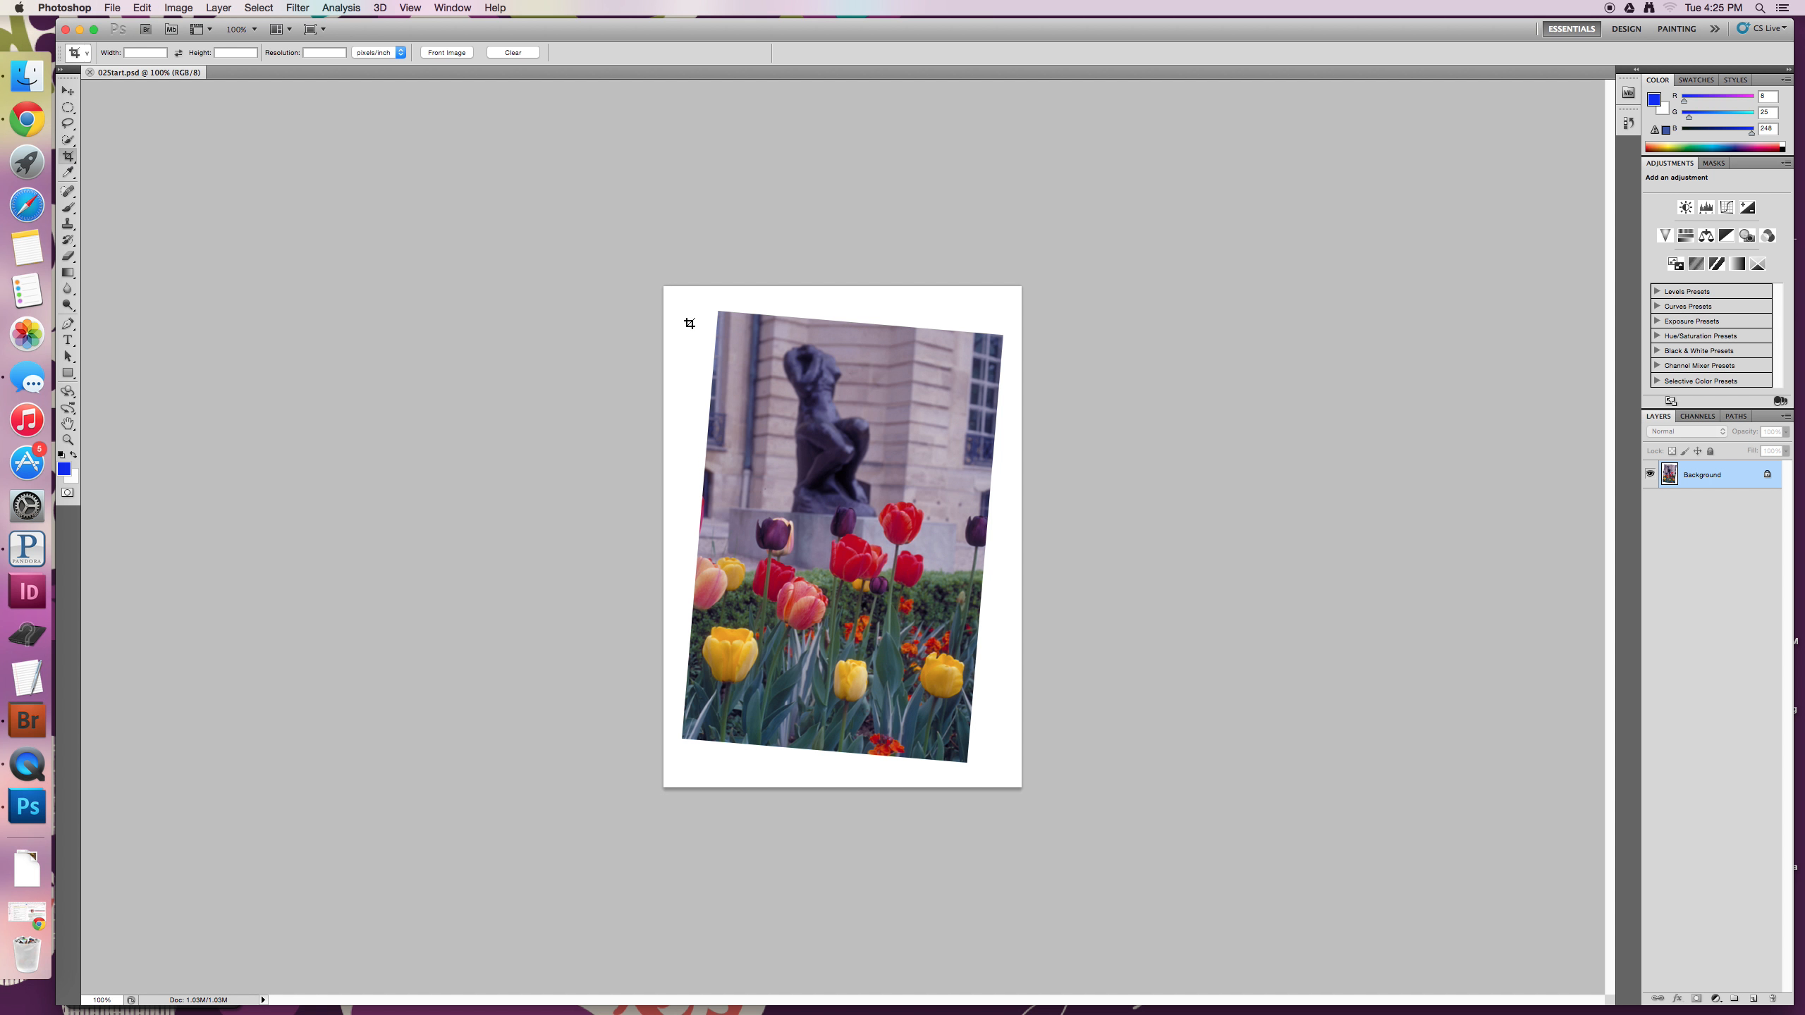
left_click_drag(708, 303, 1014, 768)
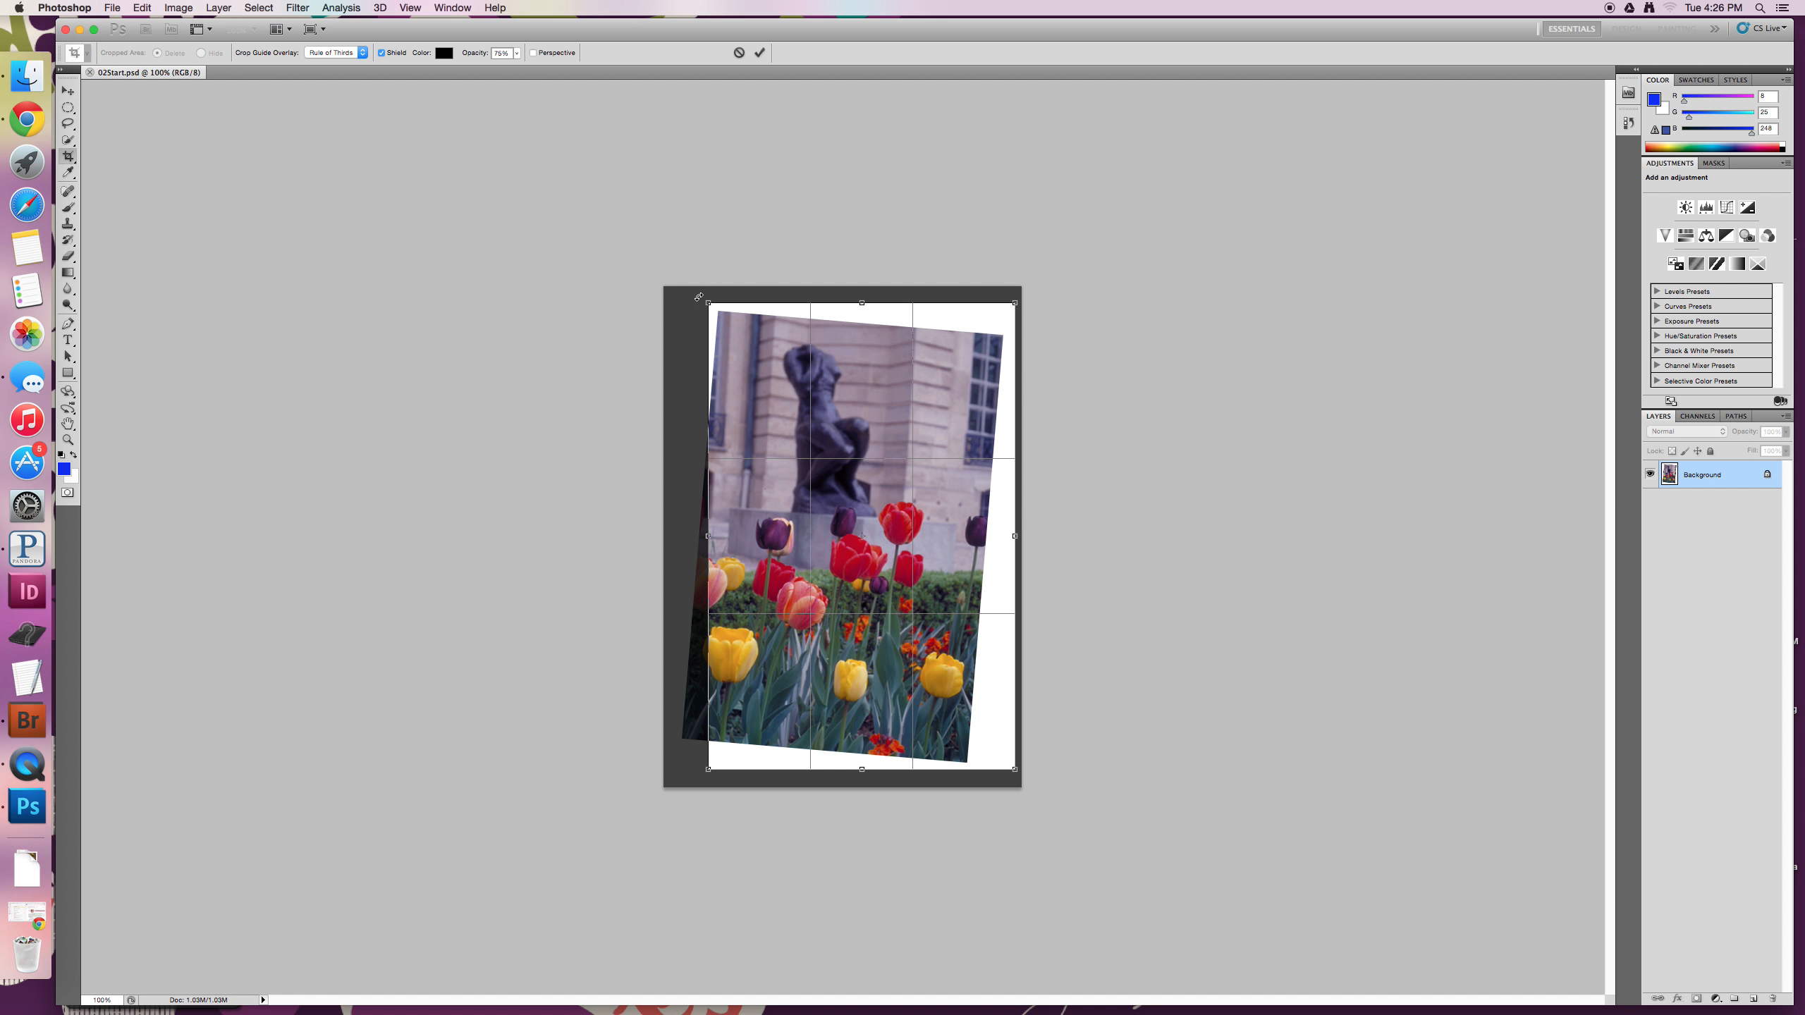
left_click_drag(698, 297, 719, 284)
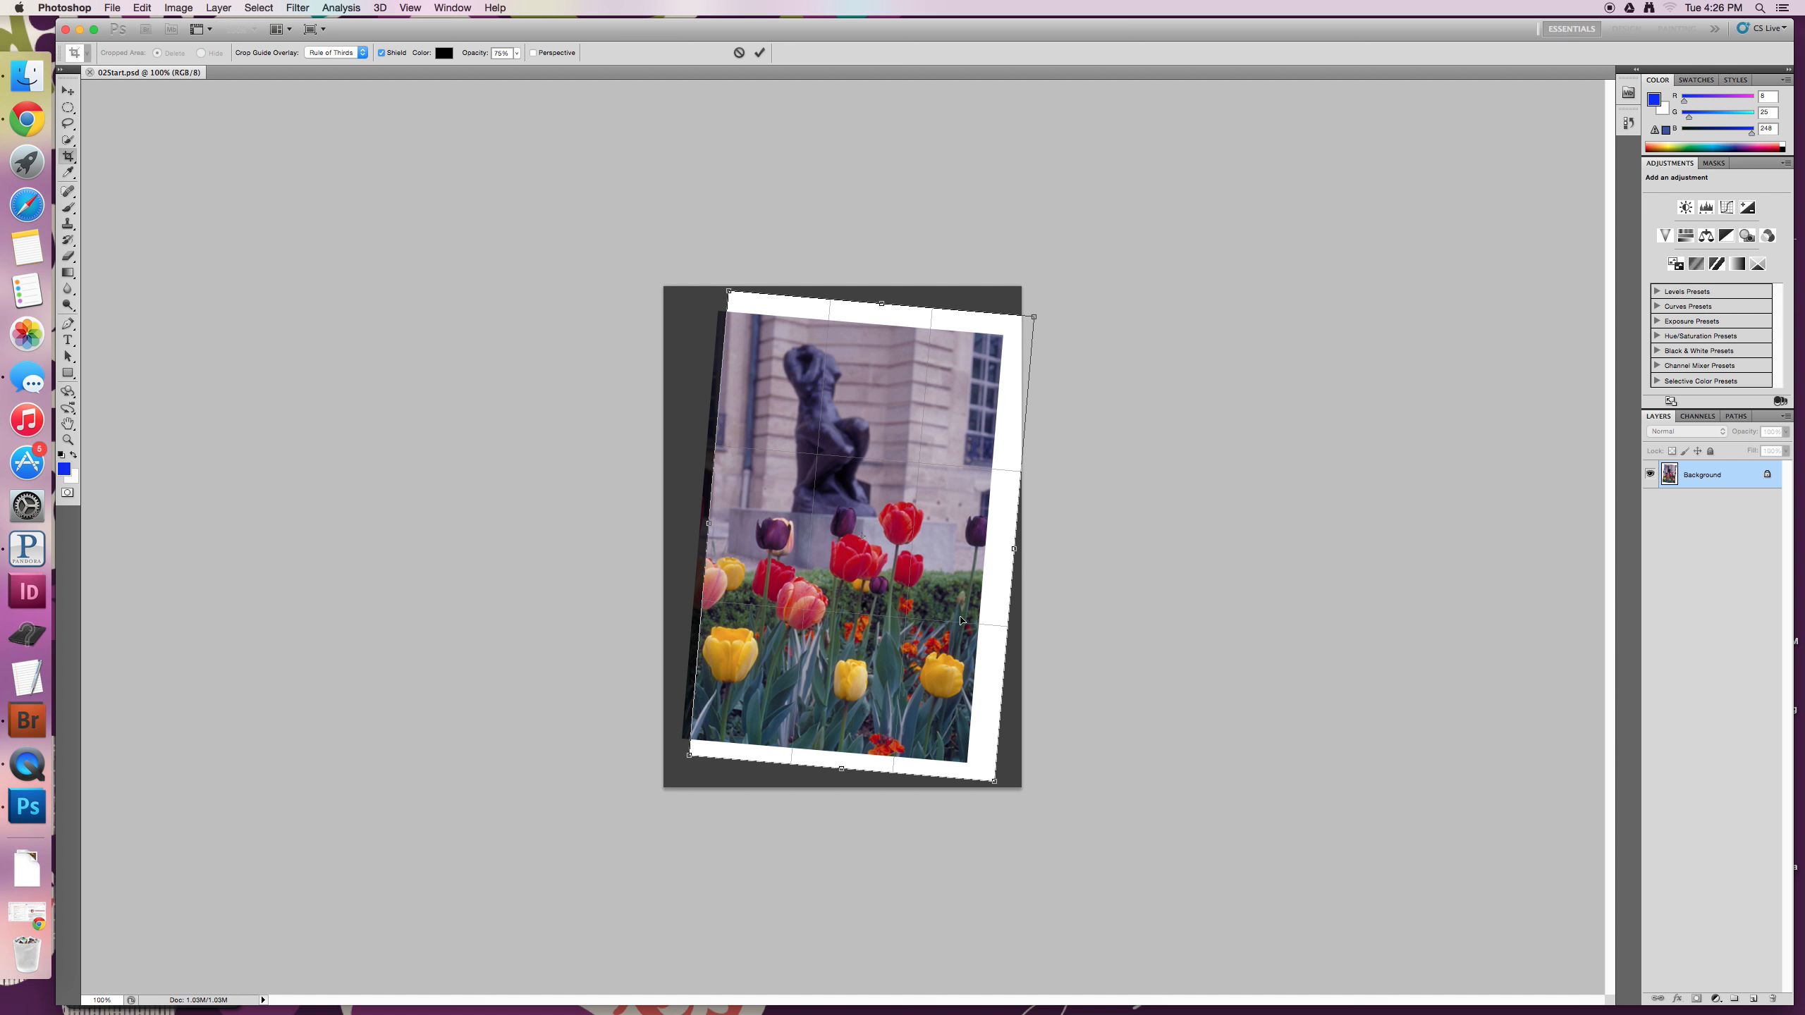
left_click_drag(798, 308, 717, 310)
left_click_drag(983, 789, 968, 763)
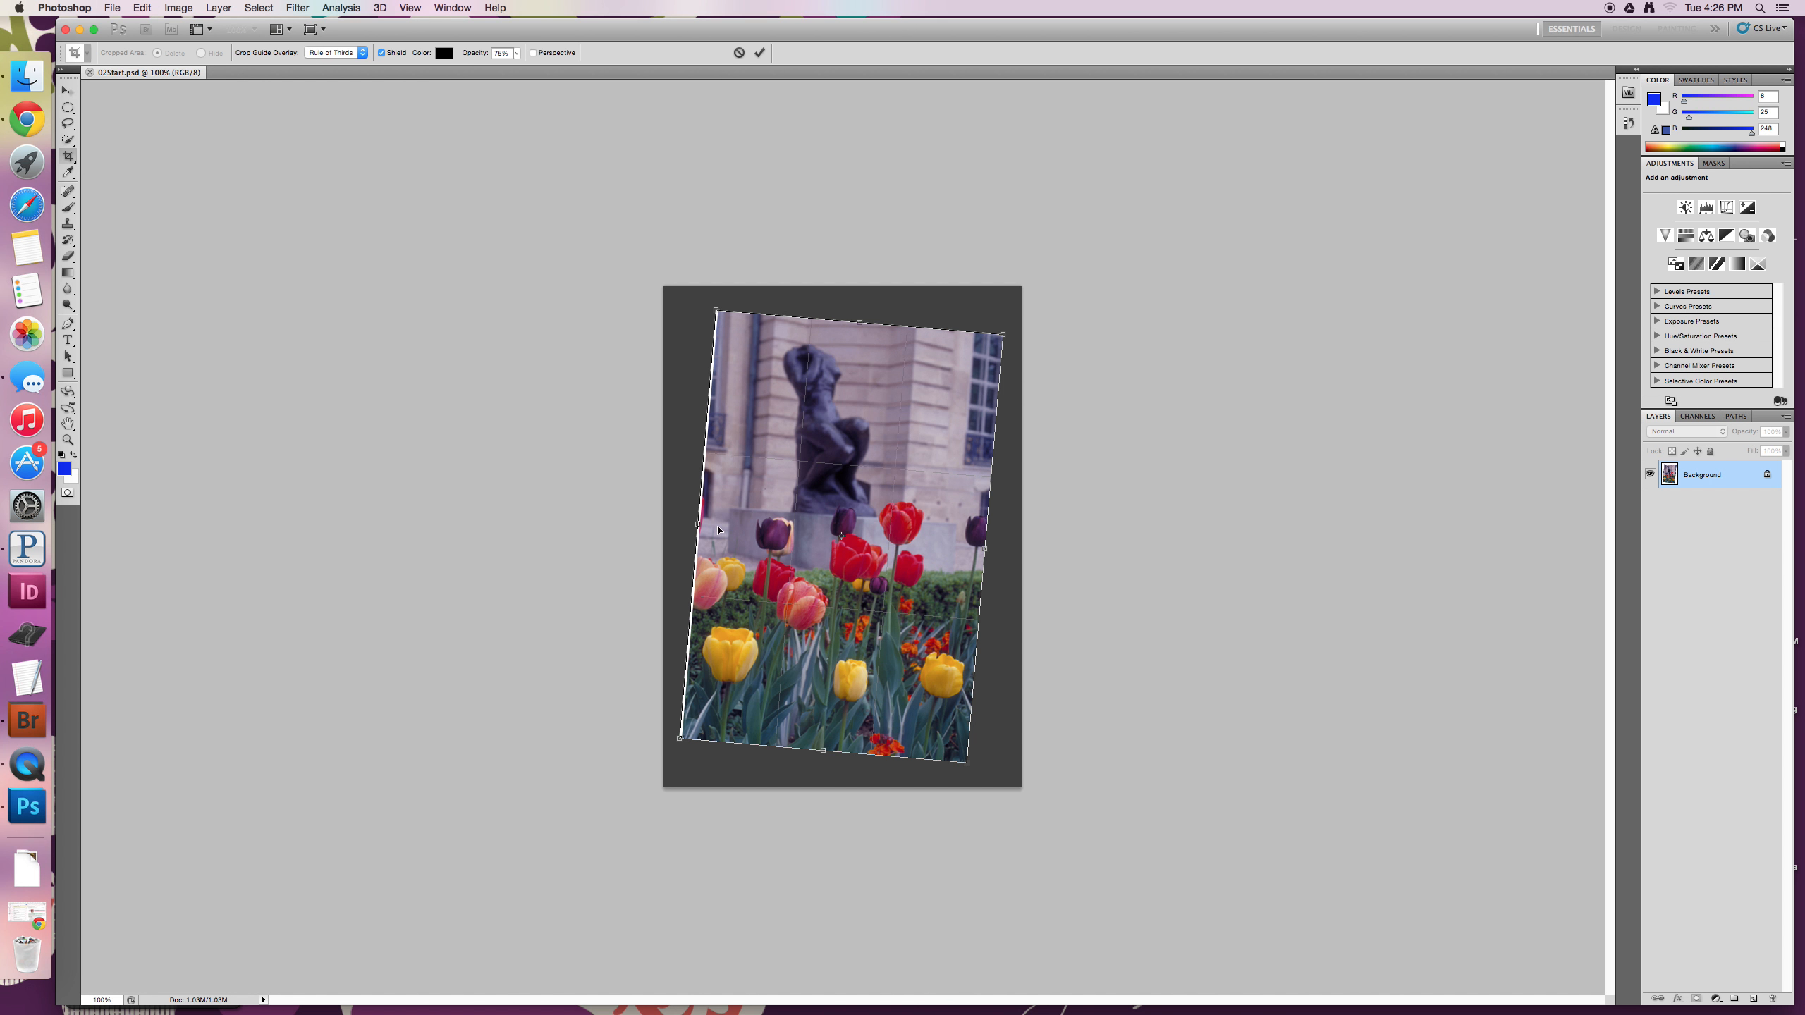
left_click_drag(698, 525, 701, 525)
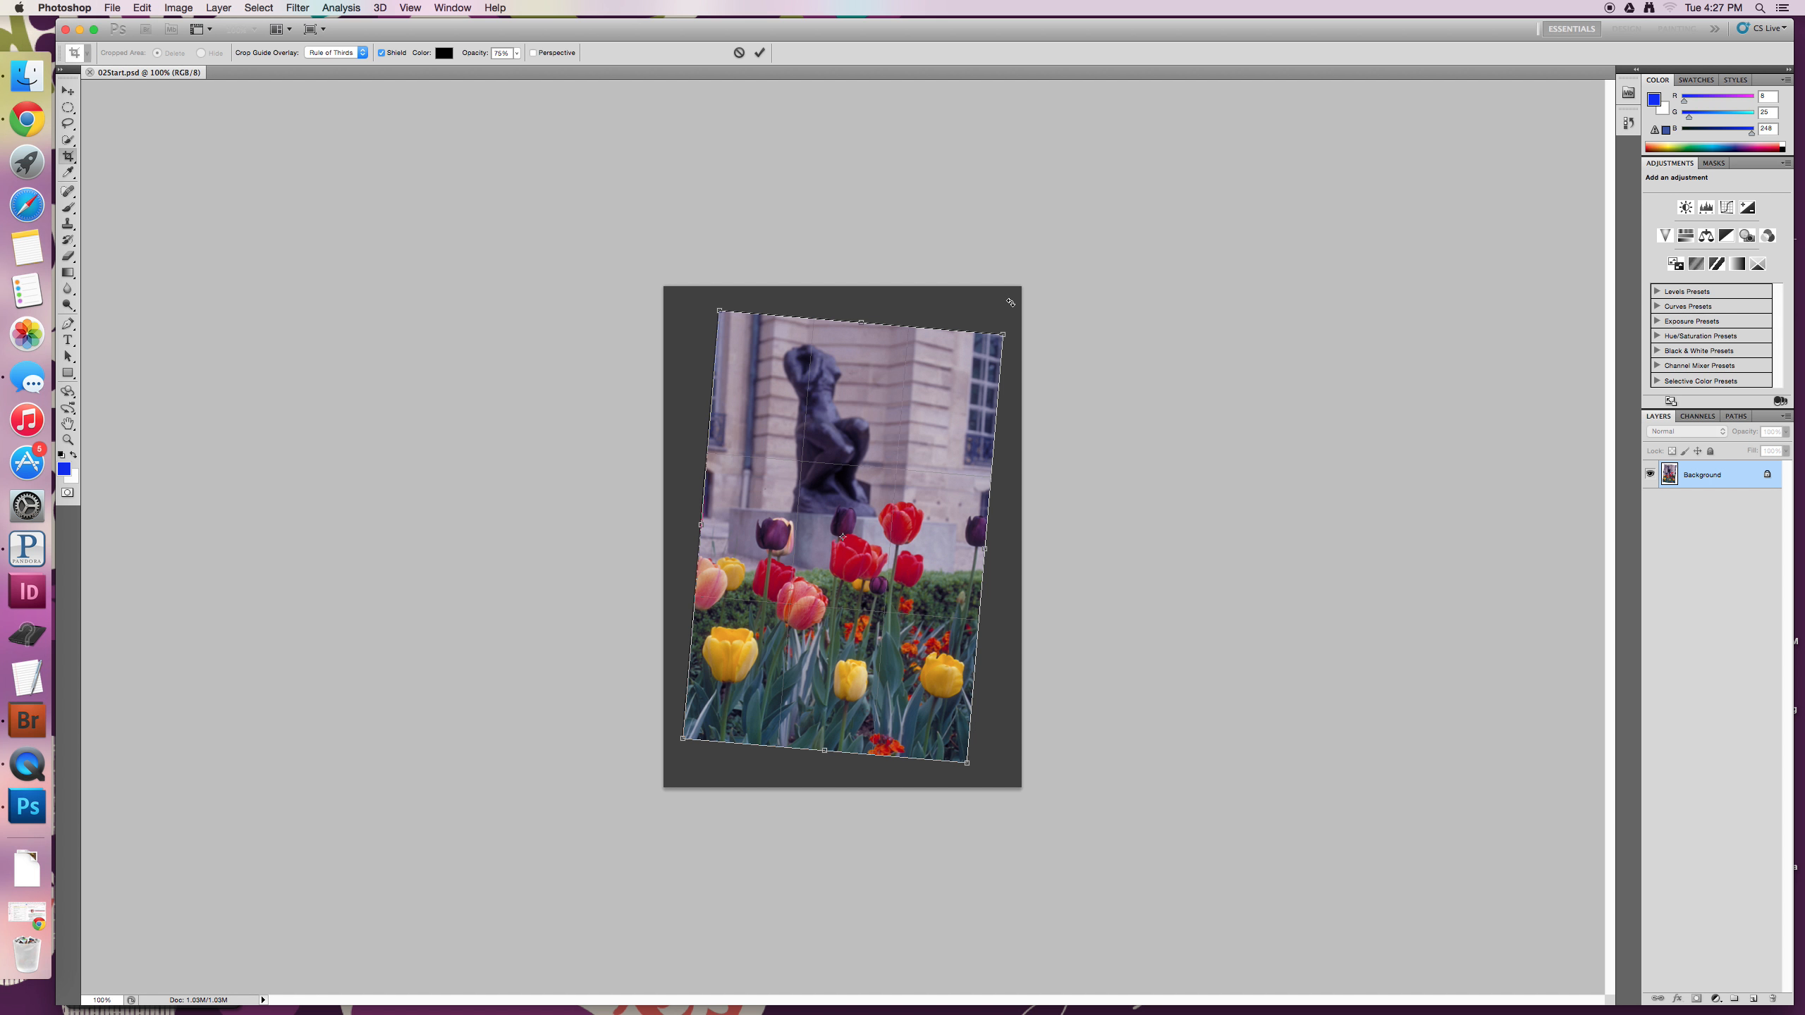
left_click(758, 55)
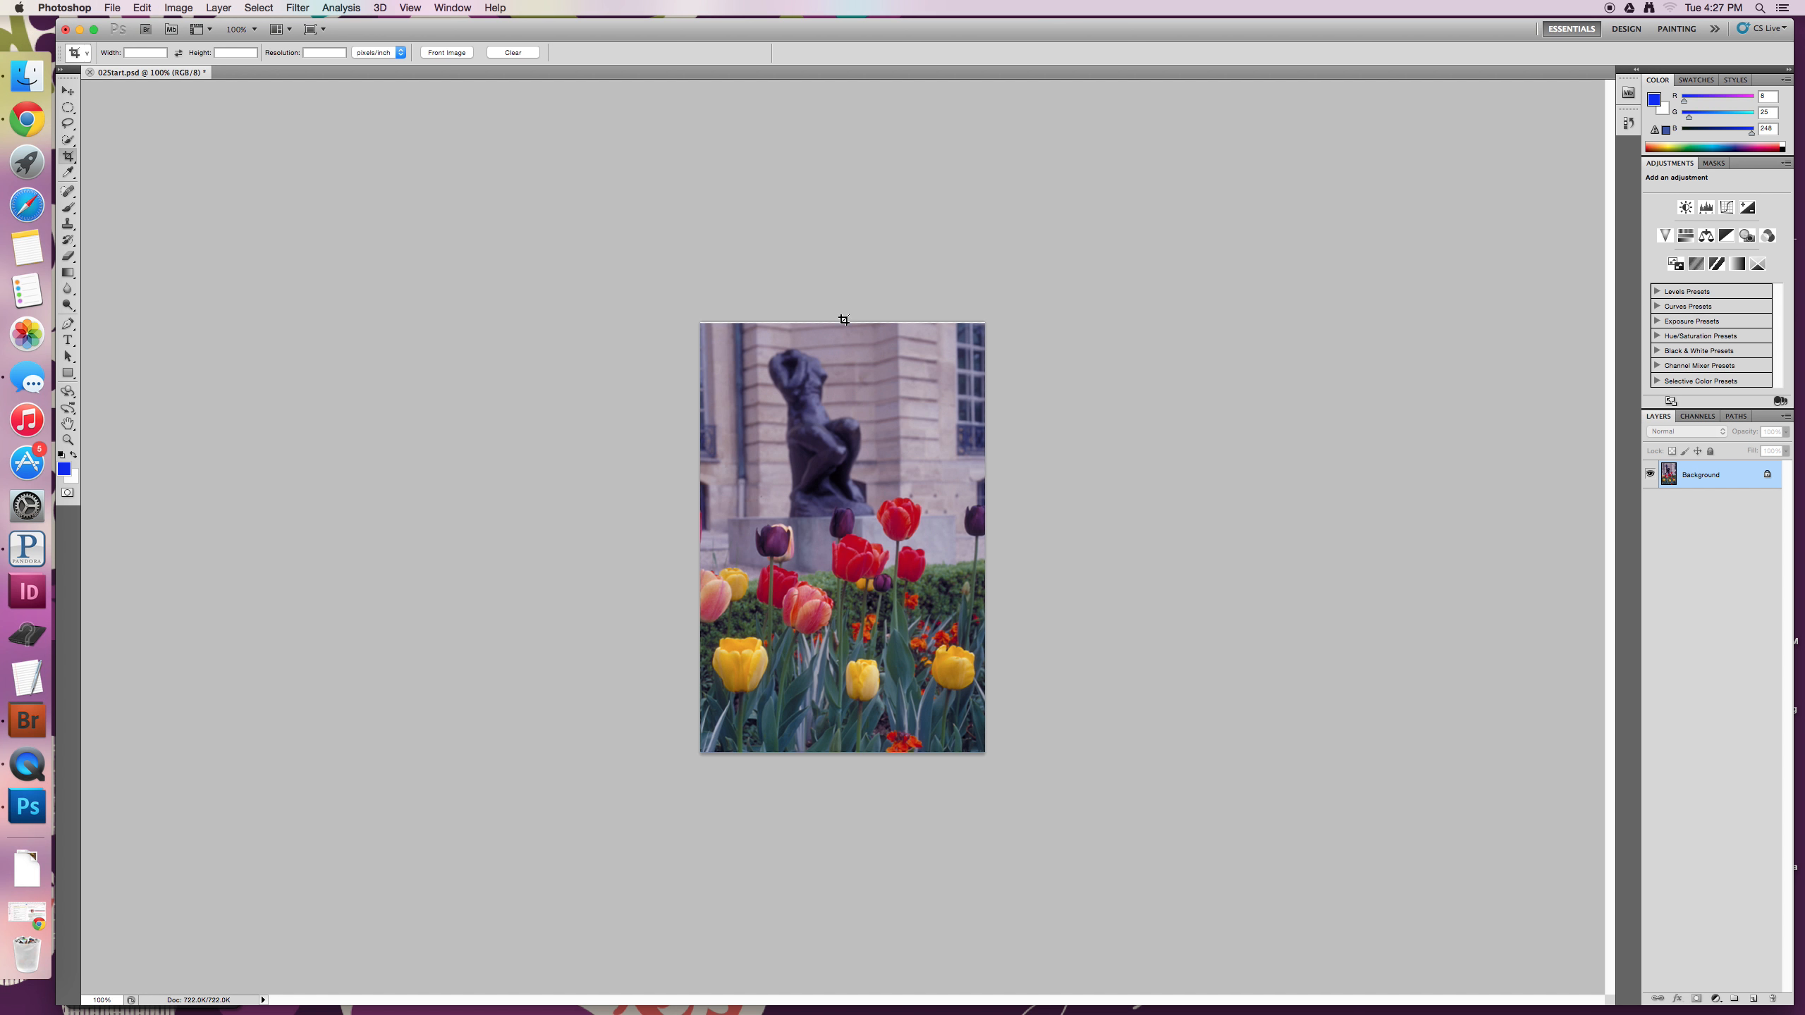
key("super+z")
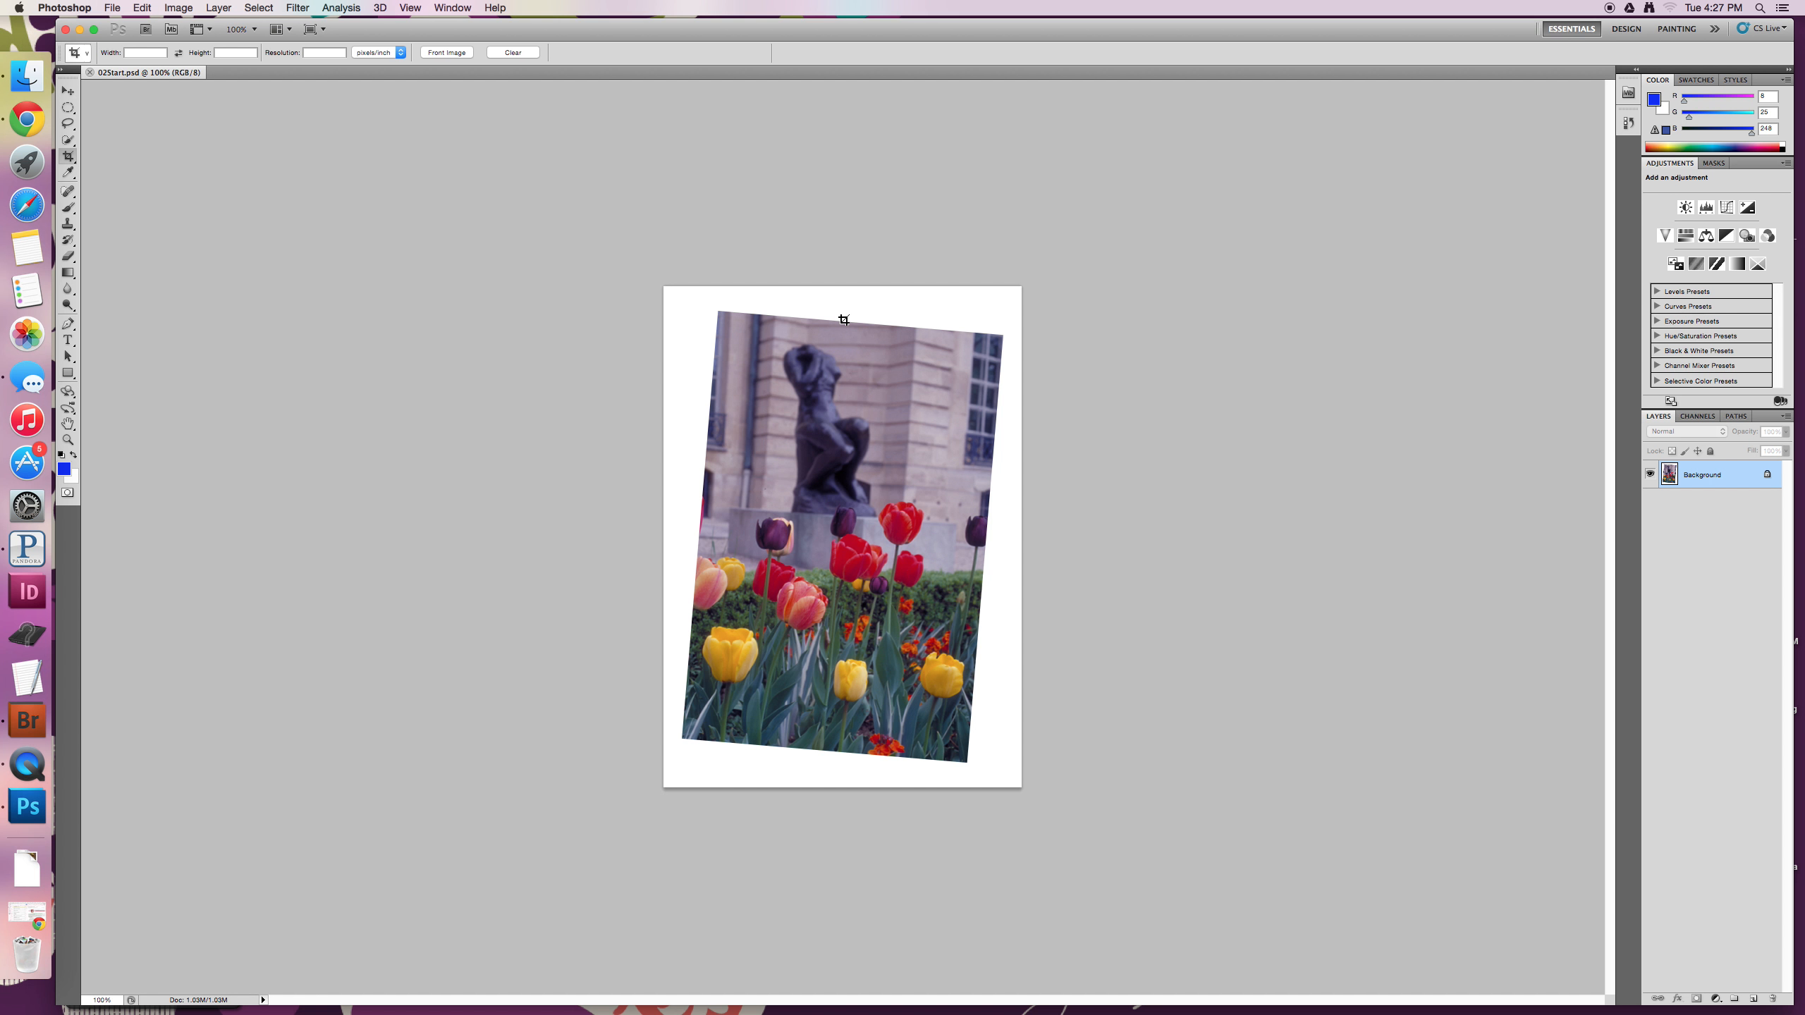
- Crop and straighten the tilted tulip photo with a rotated crop frame fitted just inside its edges, removing the white border
left_click_drag(714, 307, 972, 789)
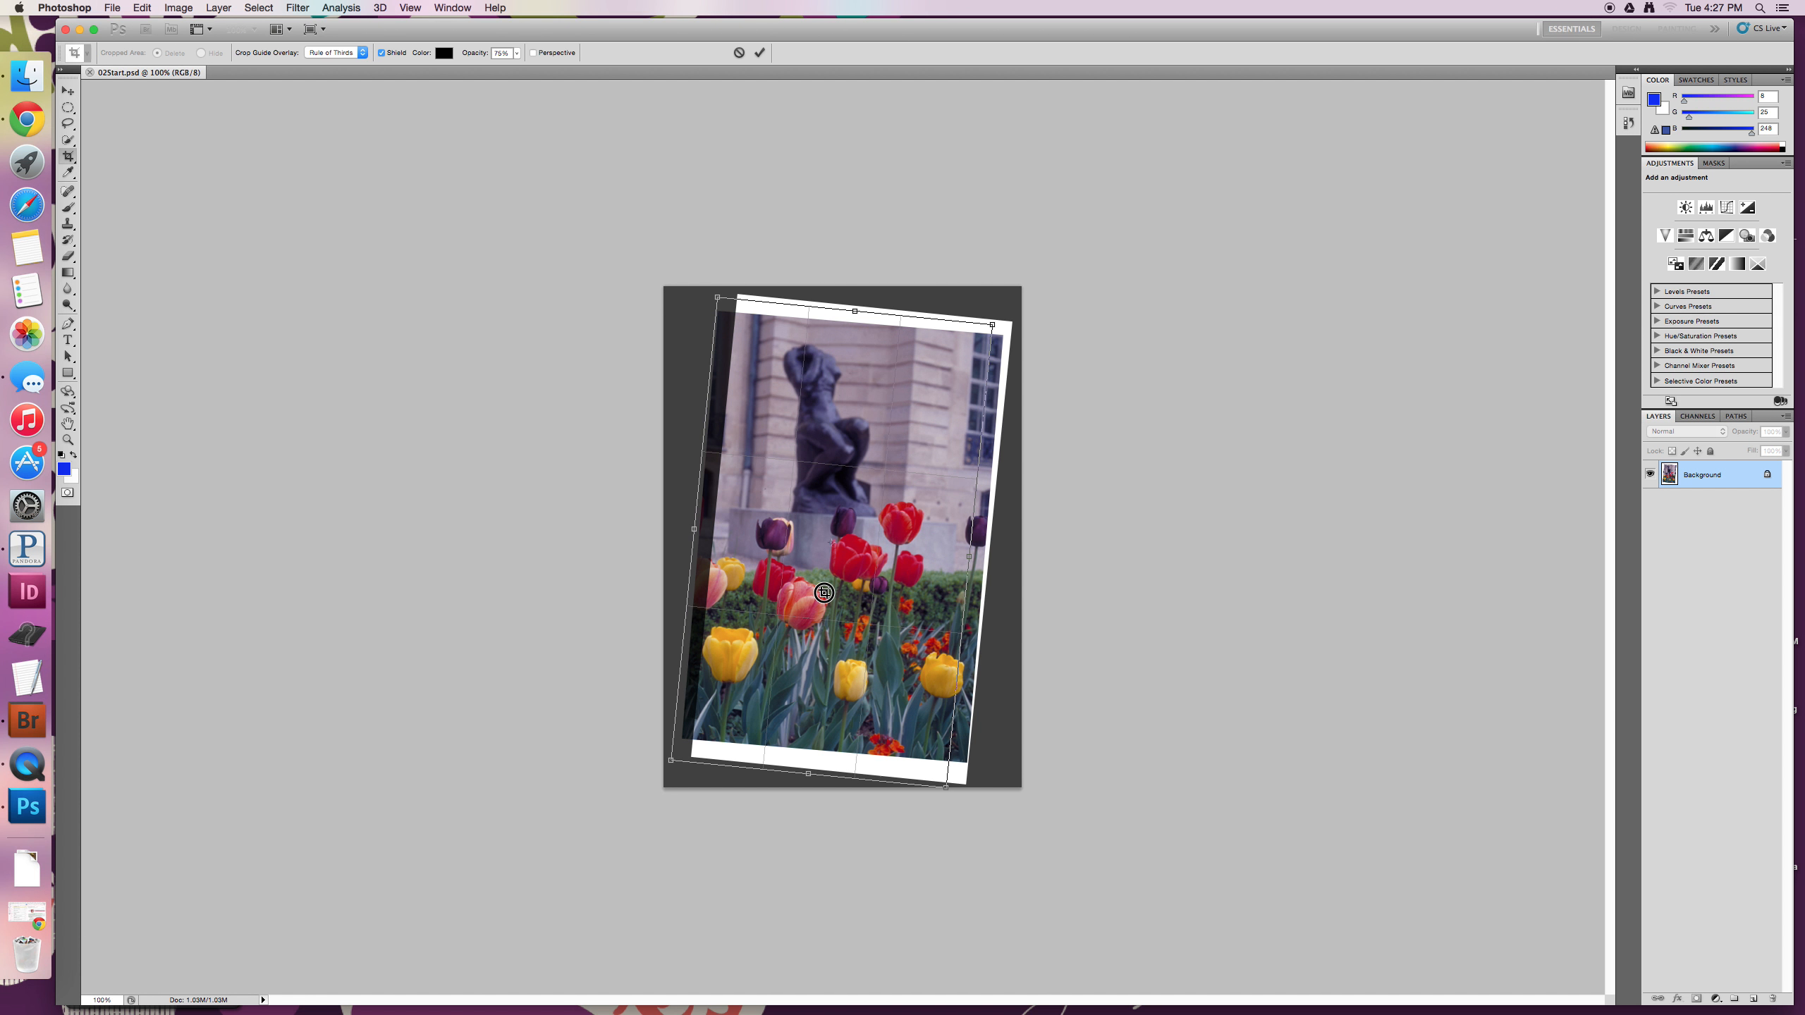
left_click_drag(825, 593, 823, 593)
left_click_drag(993, 317, 988, 311)
left_click_drag(705, 301, 718, 312)
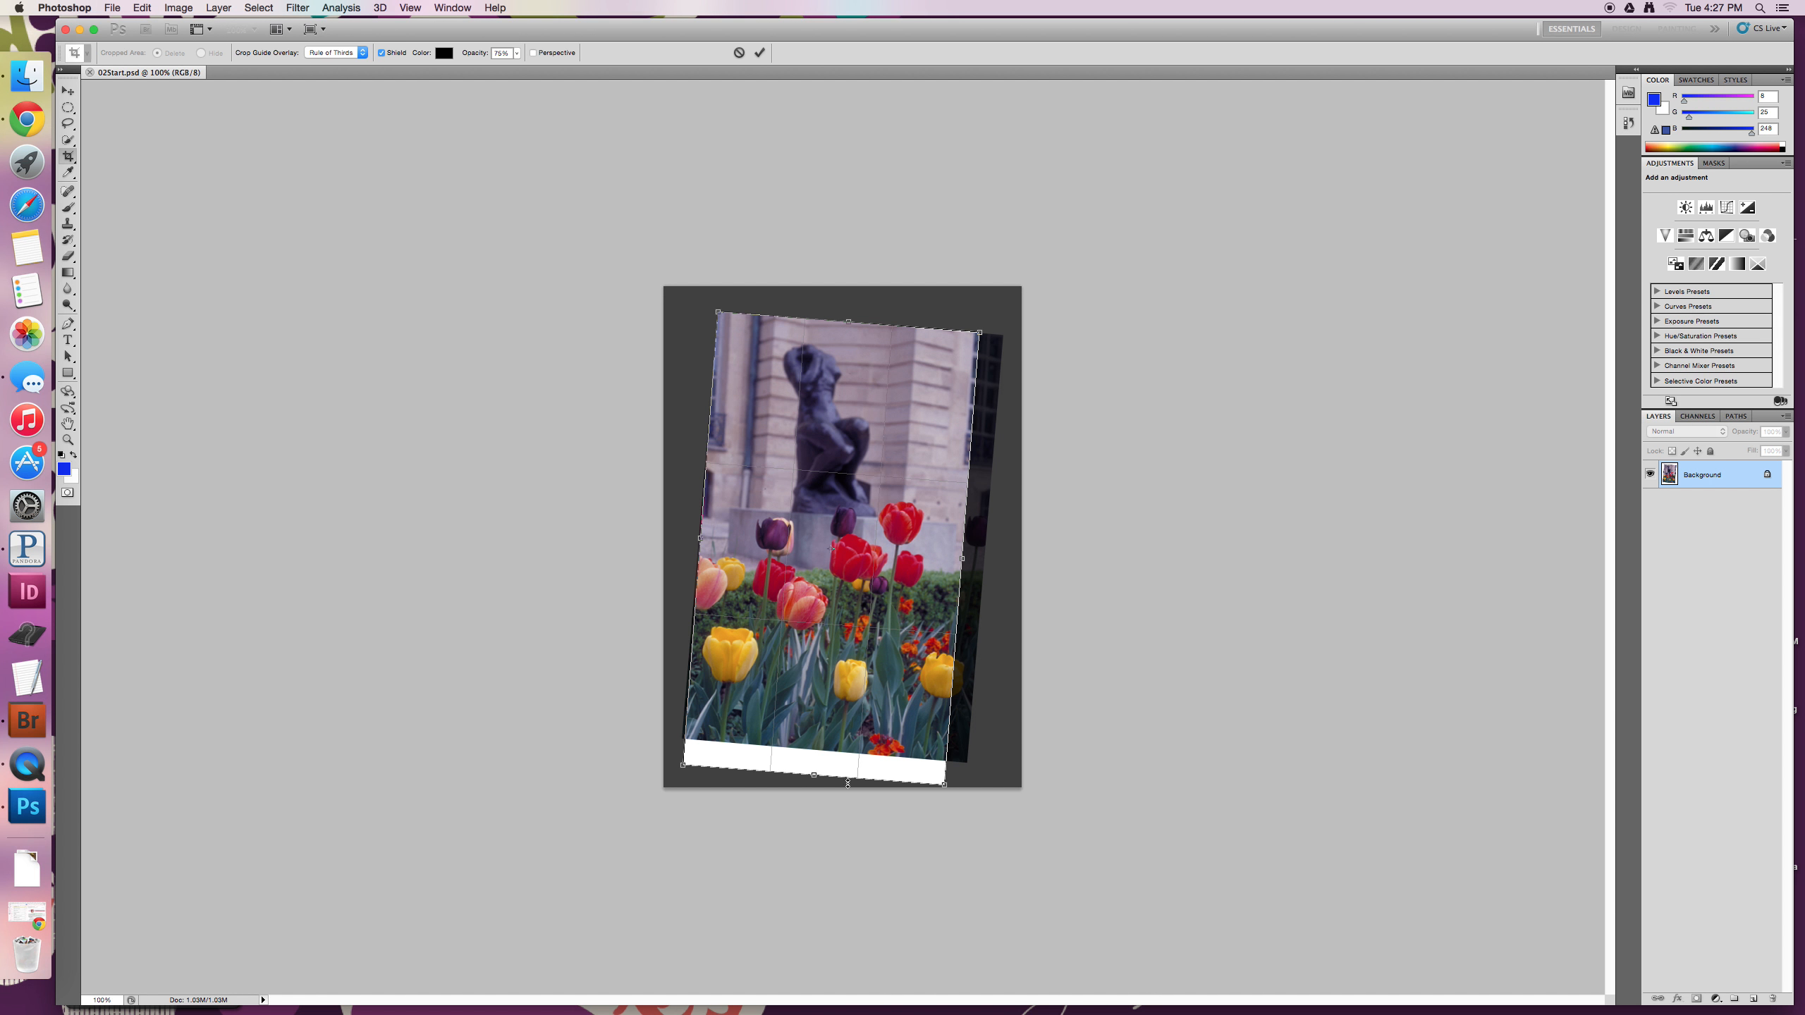
left_click_drag(815, 779, 818, 749)
left_click_drag(963, 545, 986, 545)
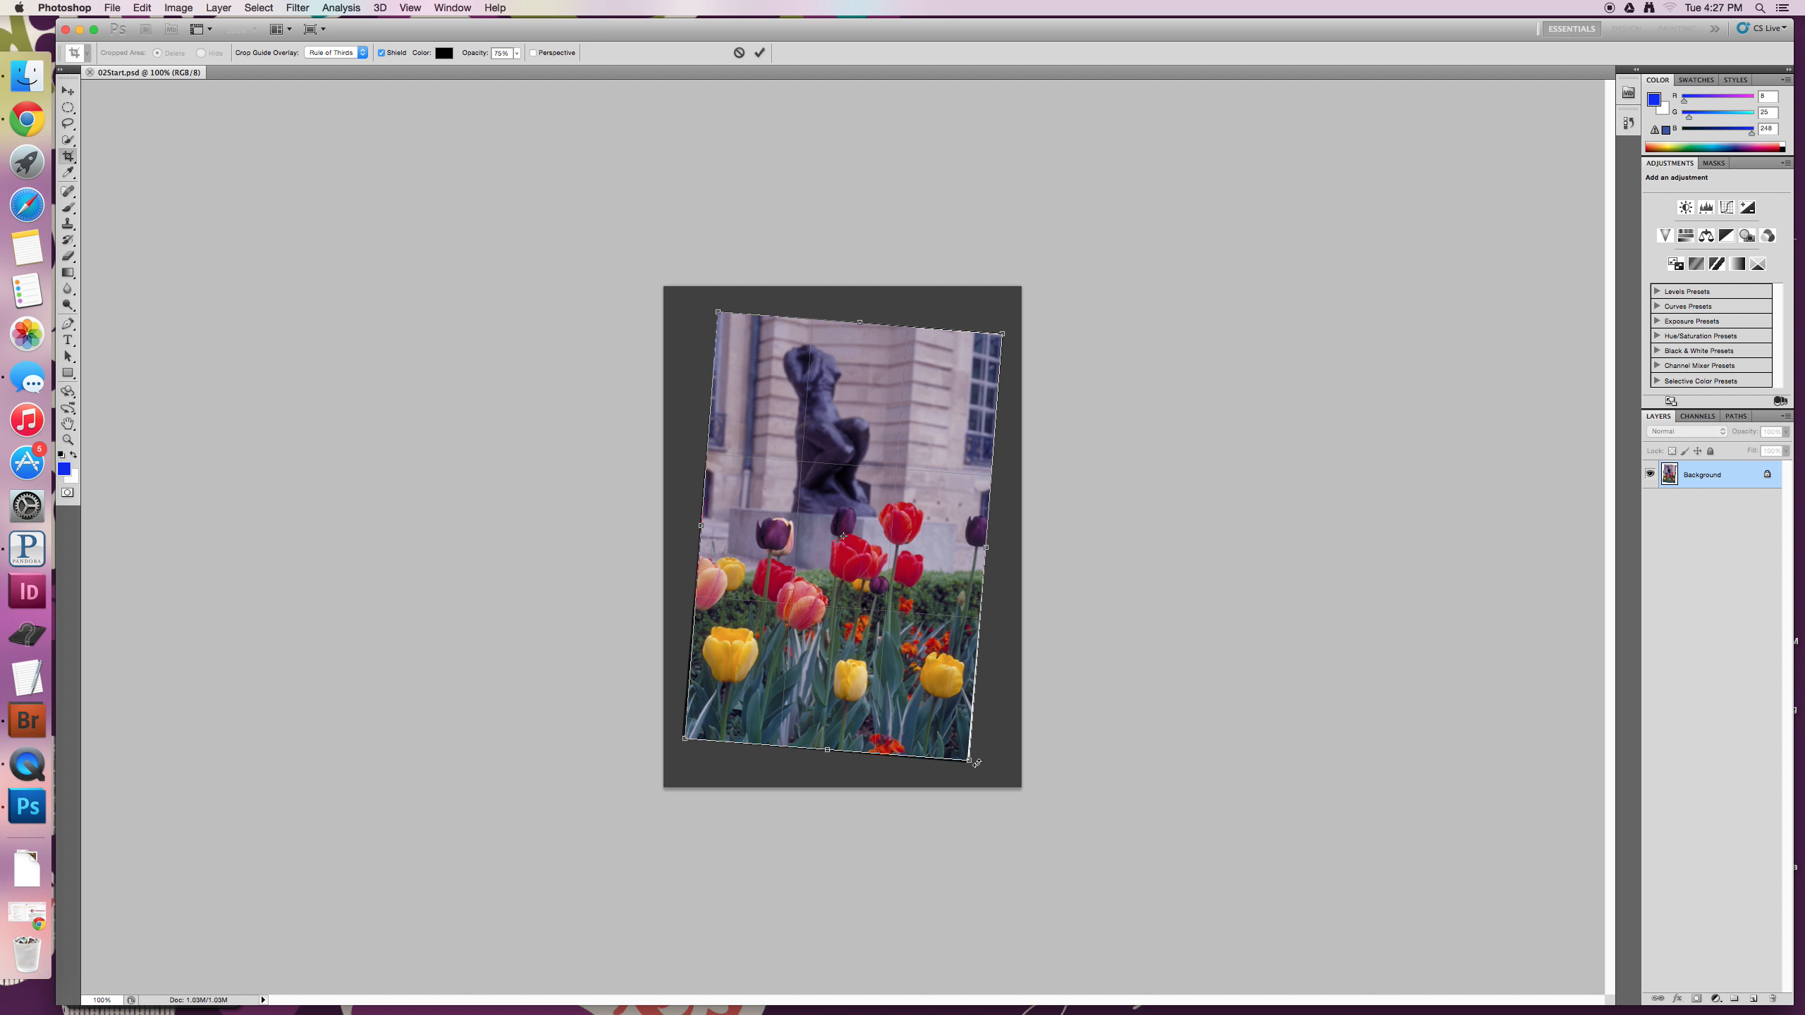
left_click_drag(977, 762, 964, 755)
left_click_drag(720, 311, 720, 313)
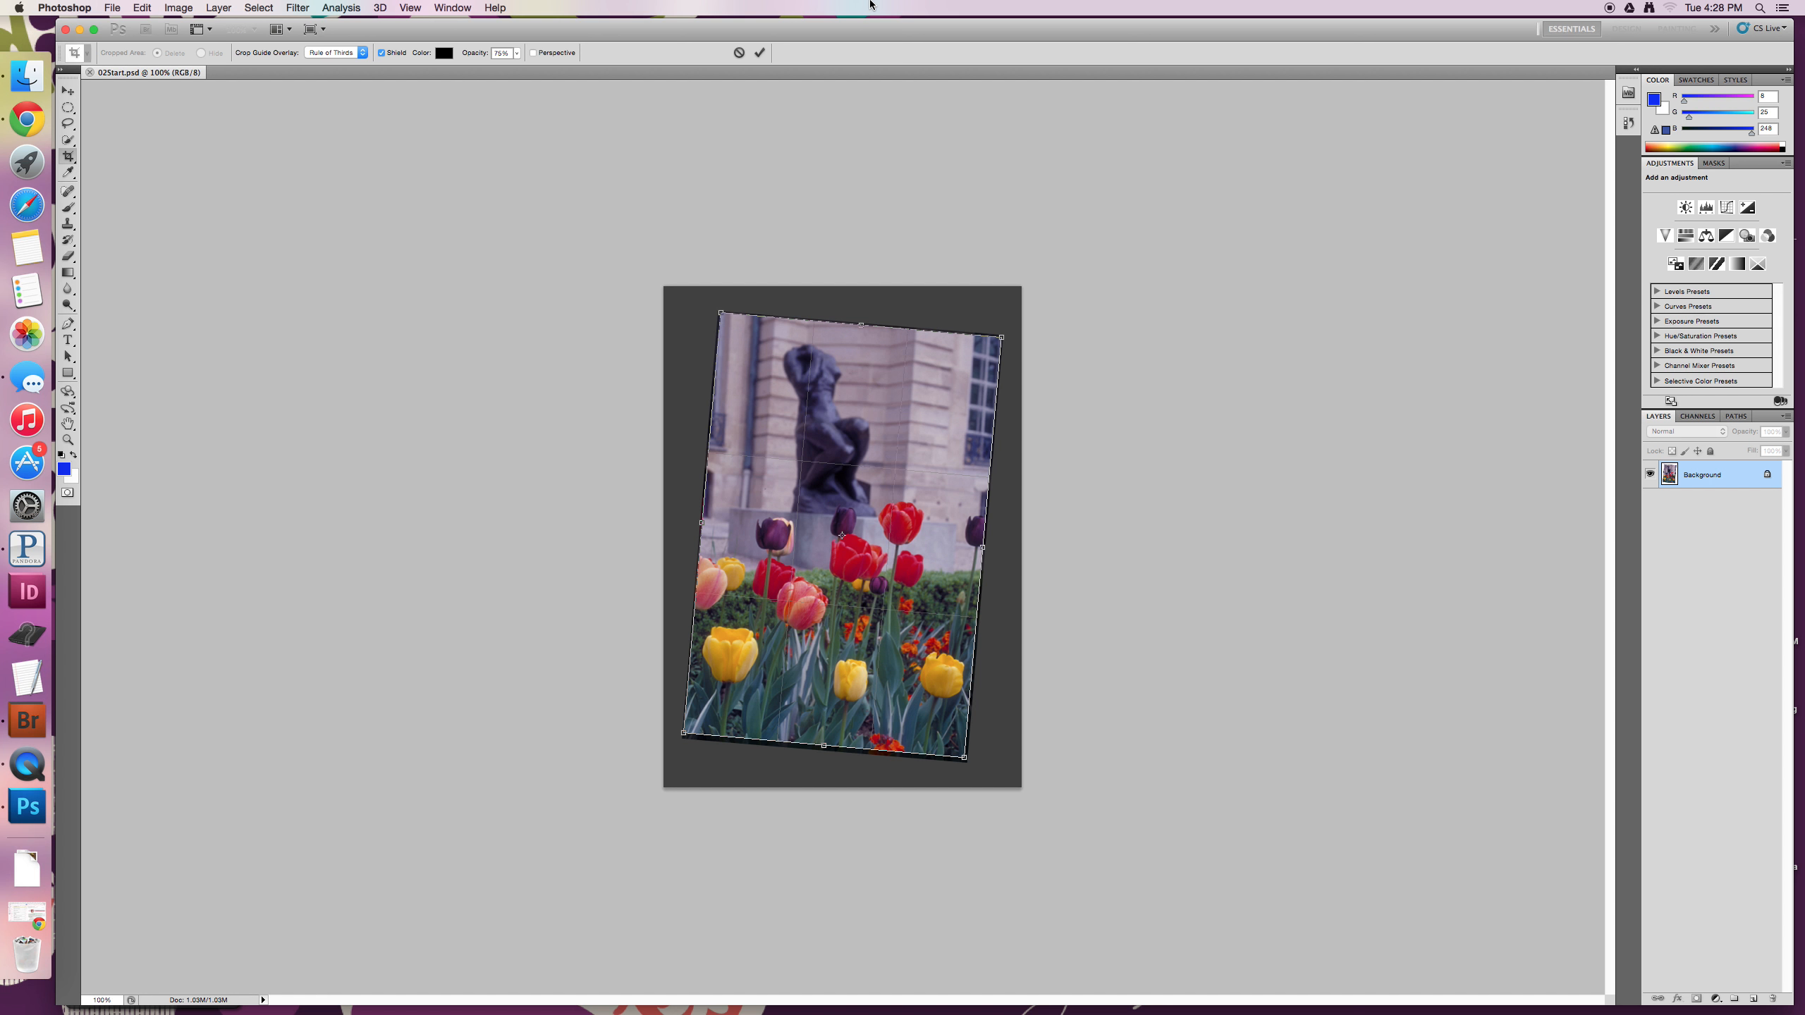
left_click(759, 54)
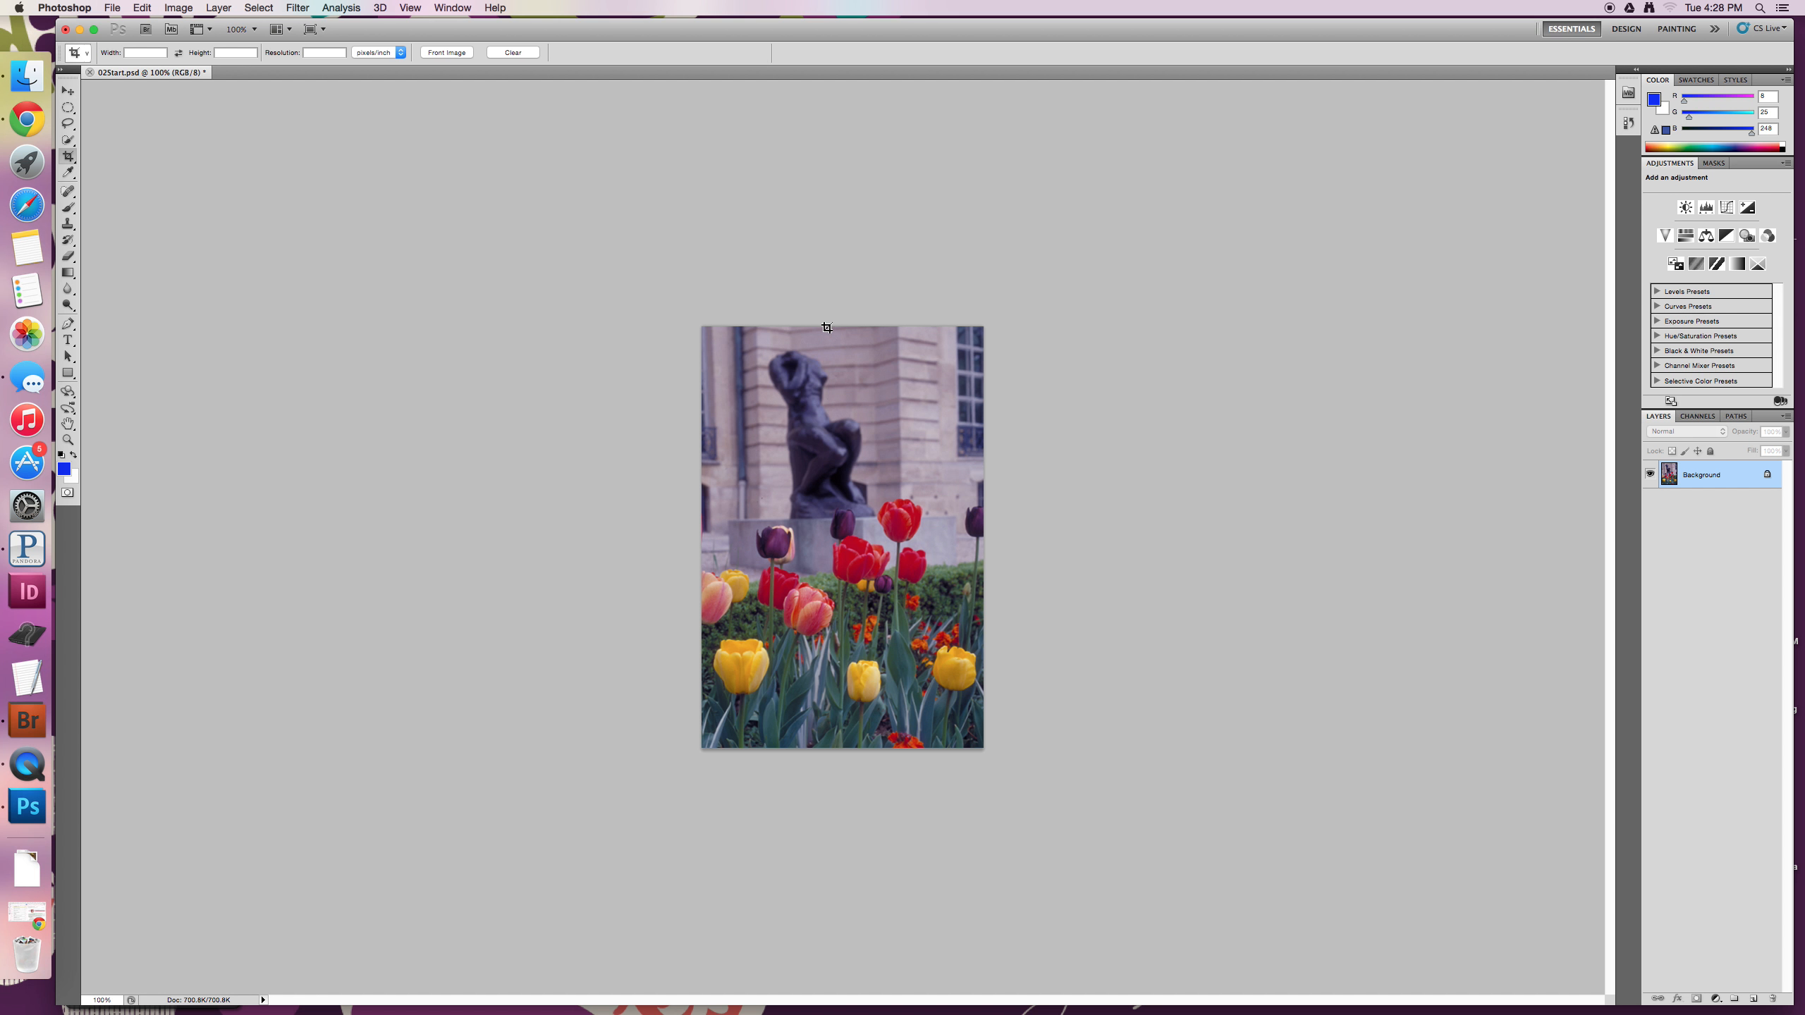
left_click(717, 346)
left_click_drag(718, 346, 983, 743)
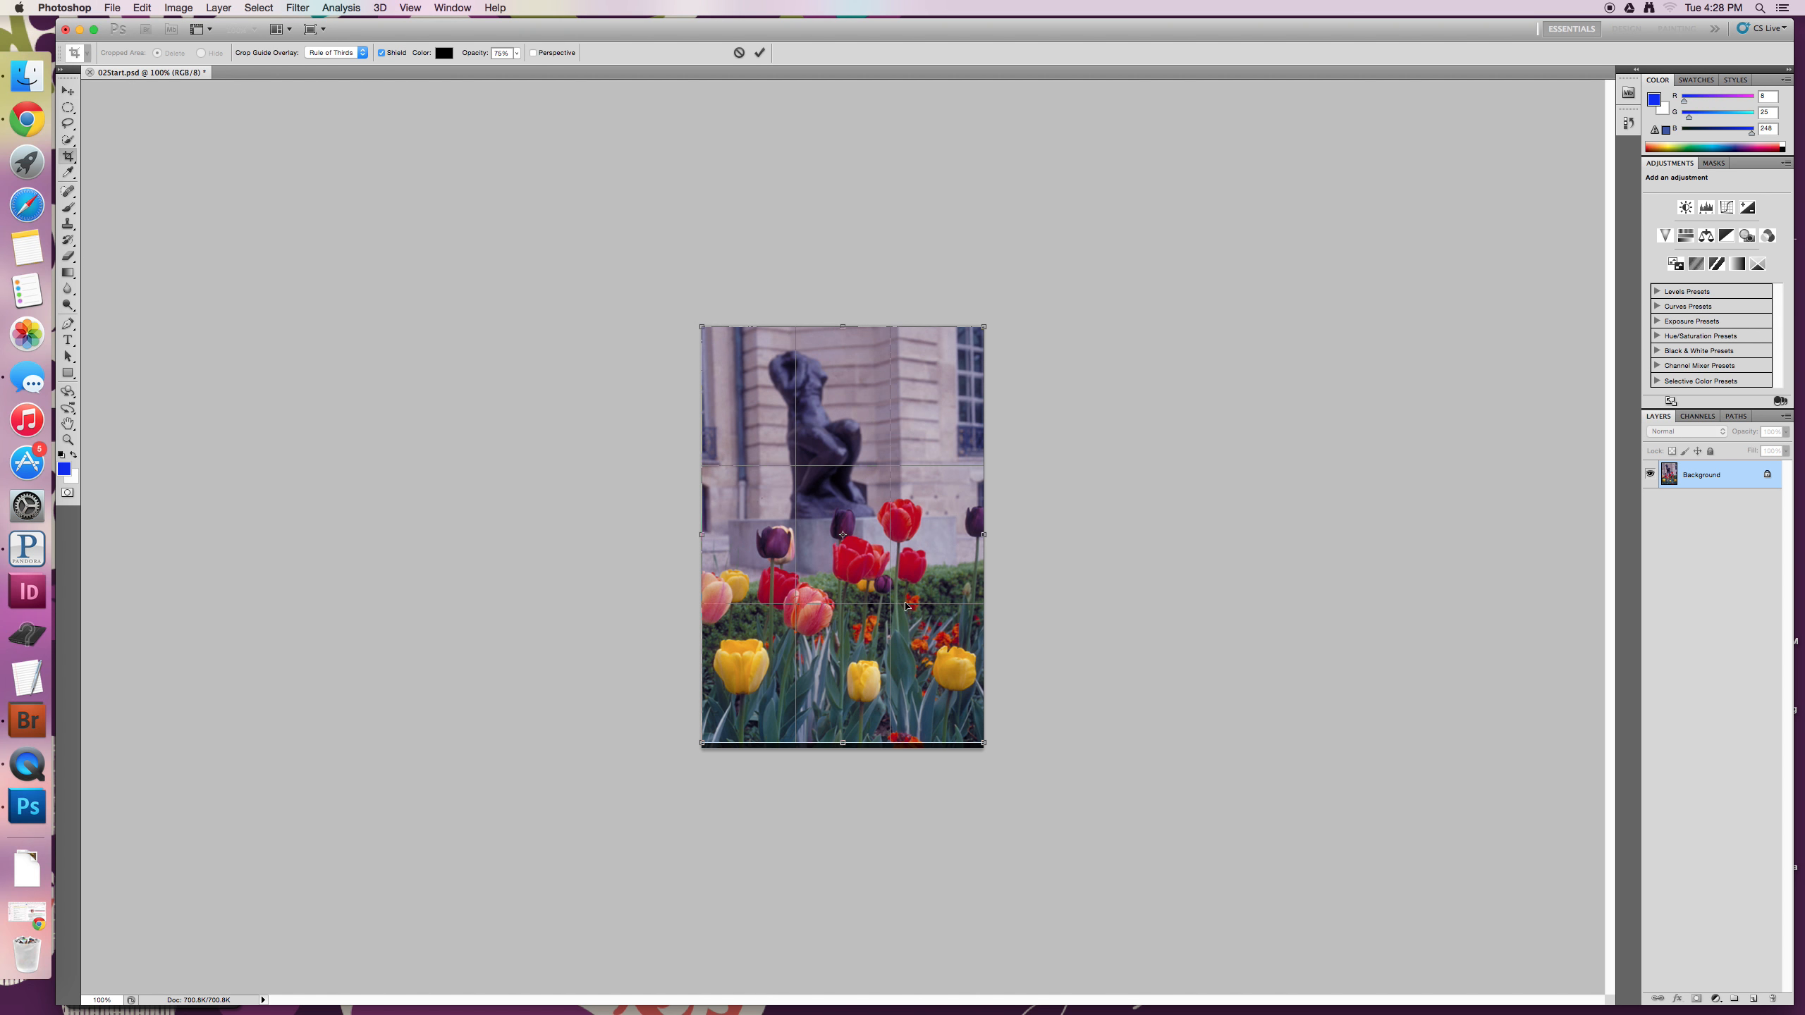
left_click_drag(842, 323, 842, 332)
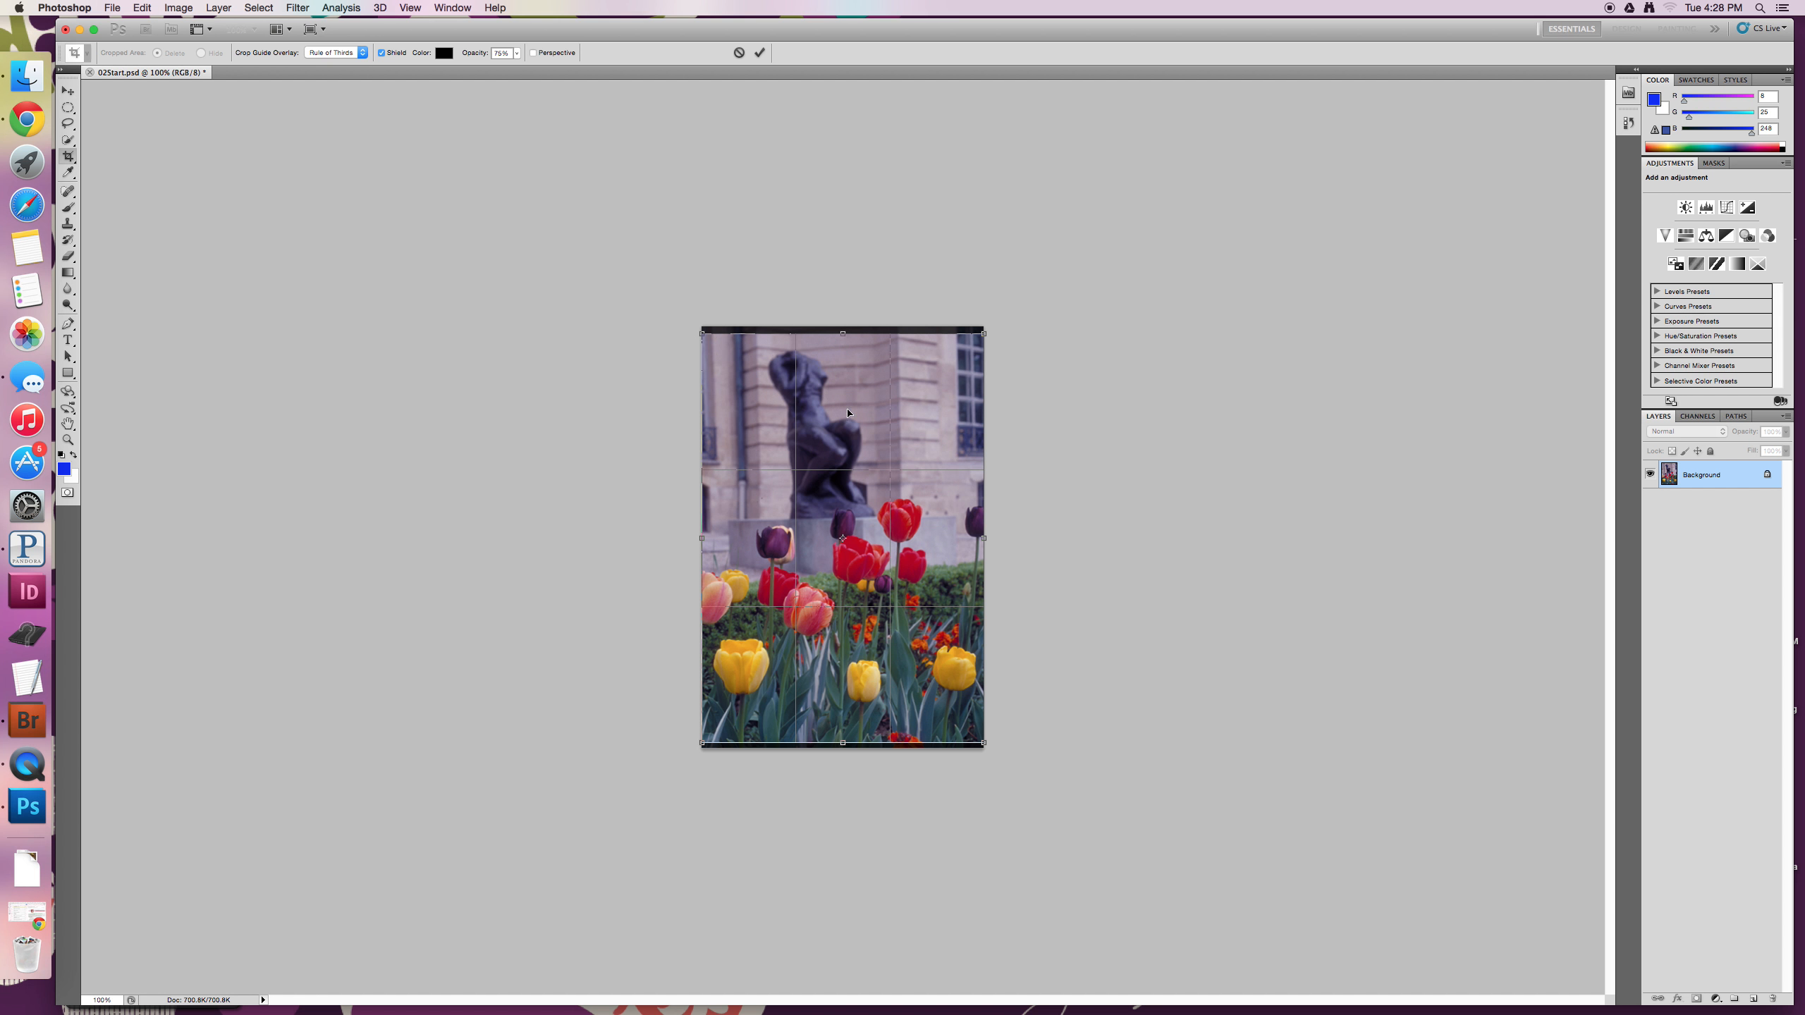
left_click(737, 54)
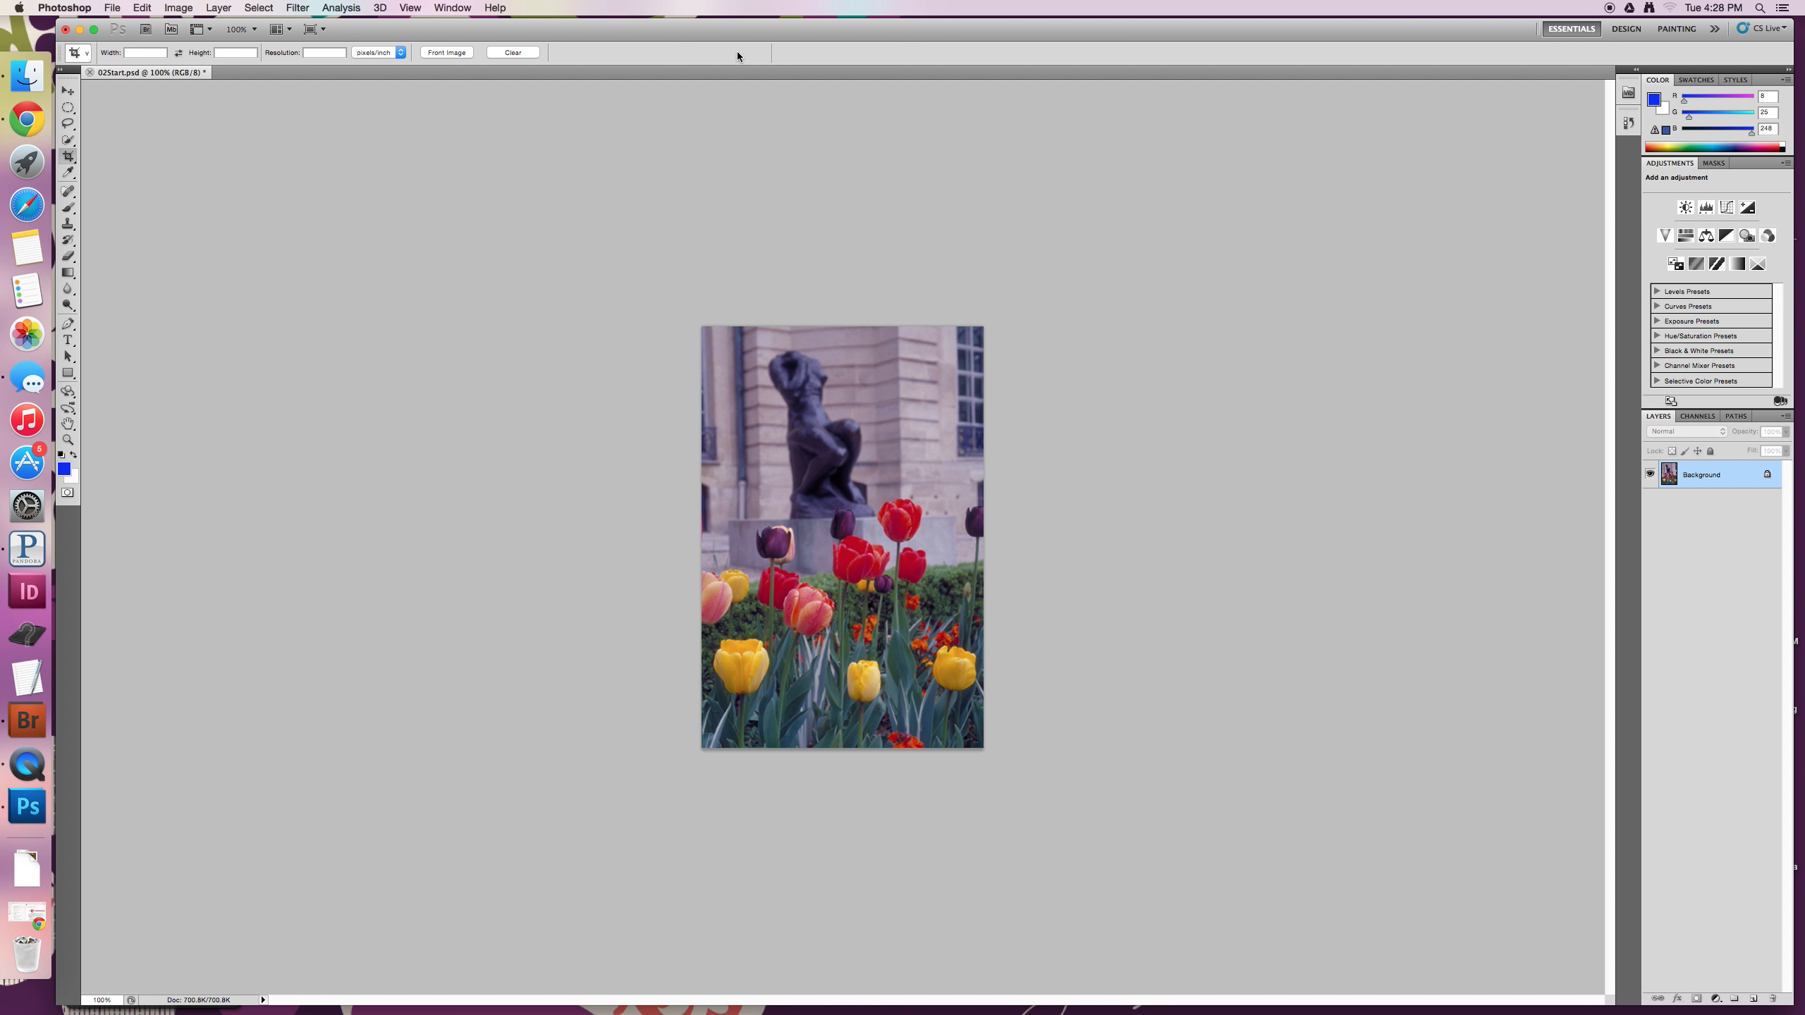
- Apply a Shadows/Highlights adjustment to the photo with Shadows at 10% and Highlights at 0%
left_click(179, 7)
mouse_move(191, 53)
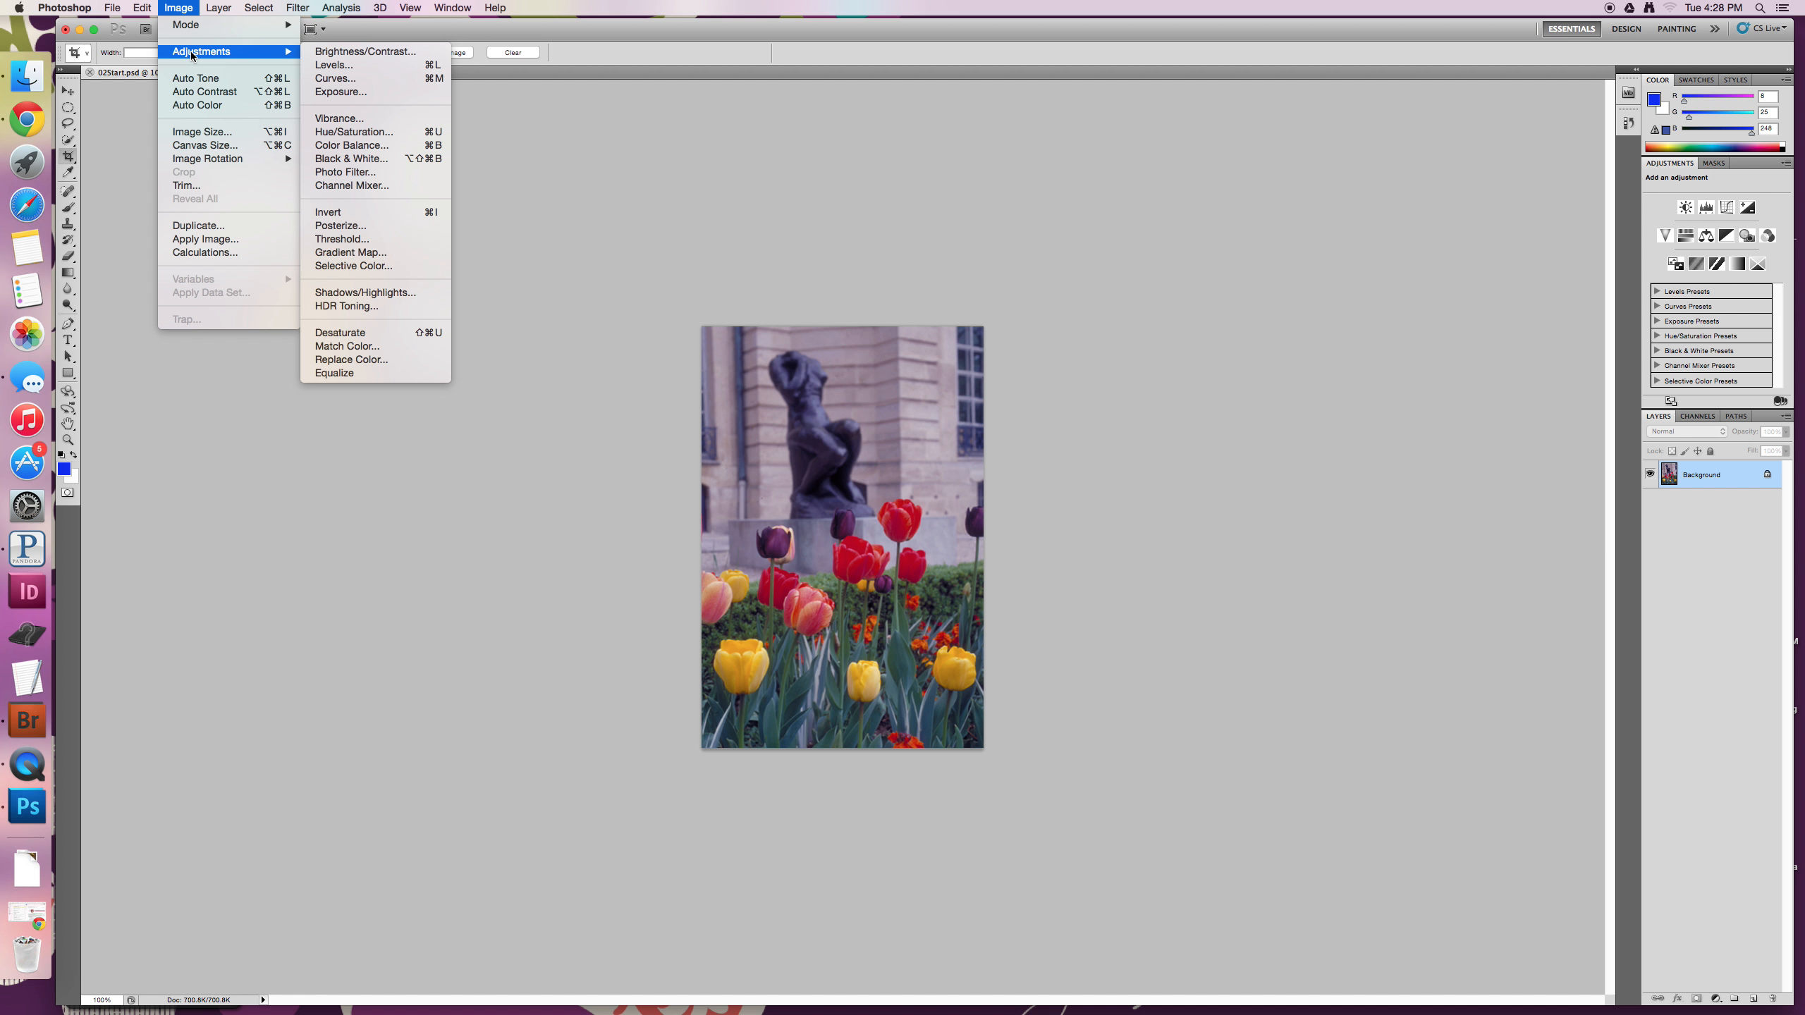
left_click(401, 293)
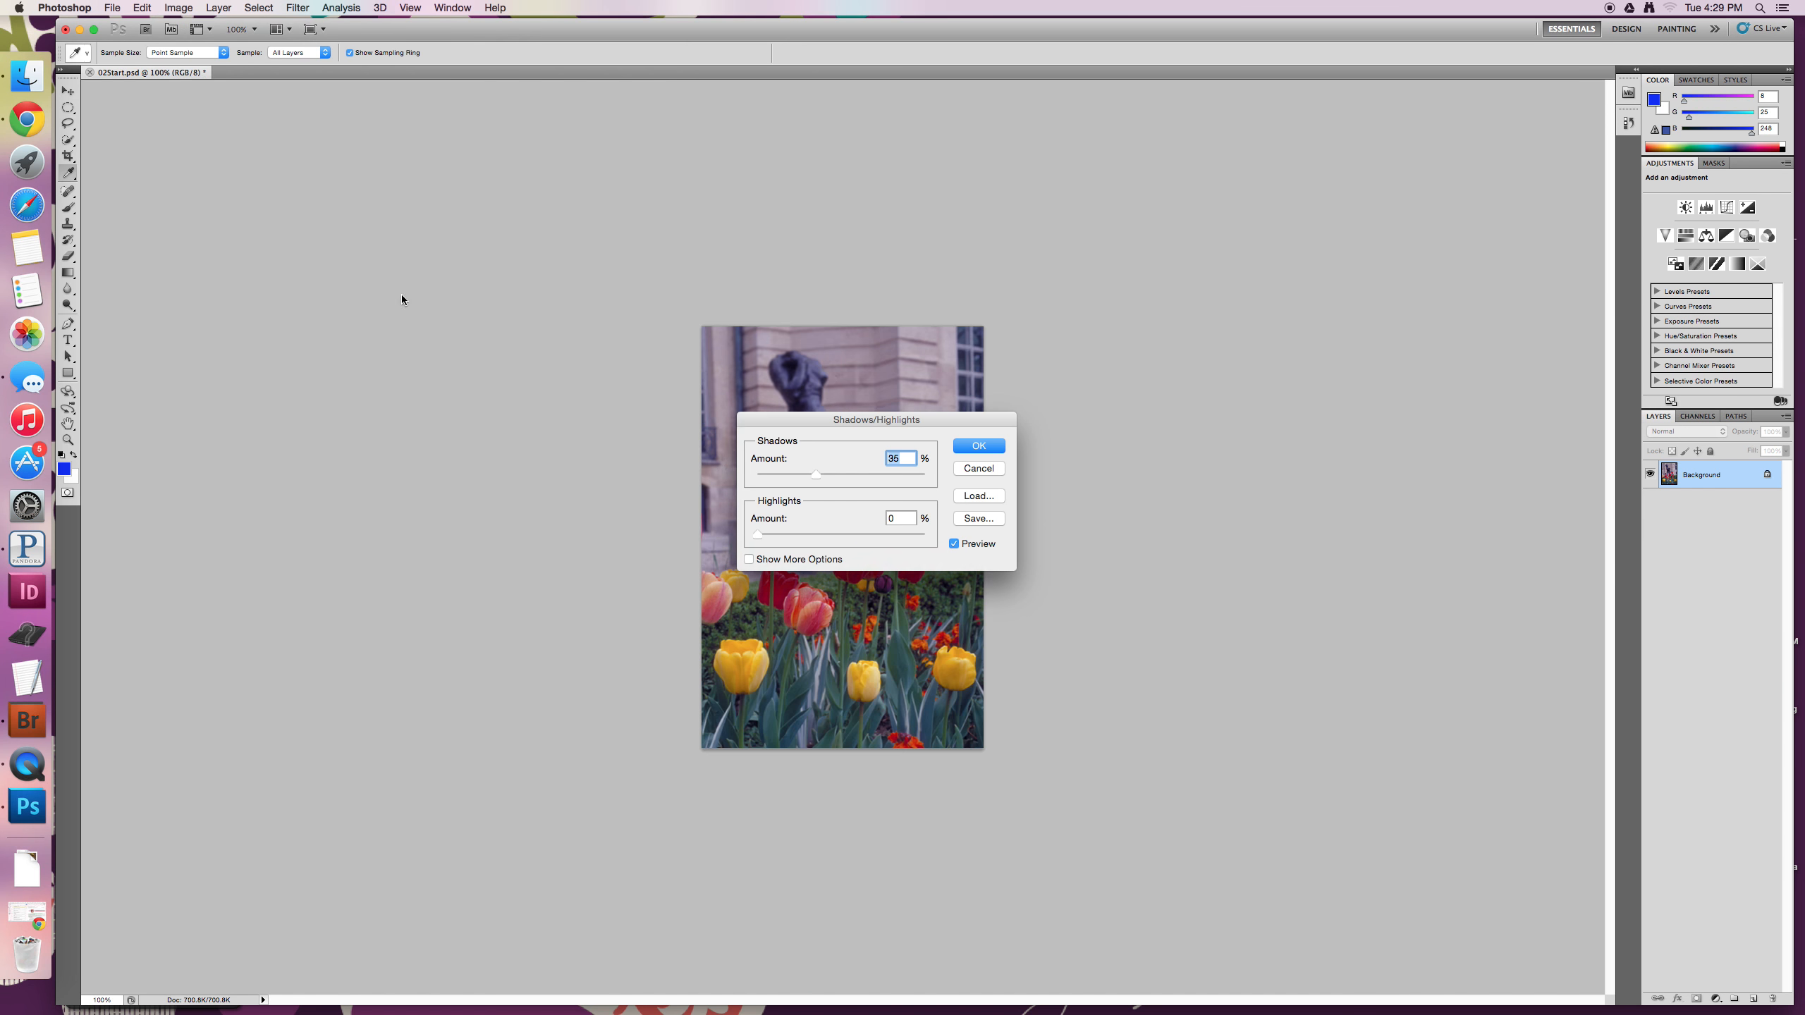
left_click_drag(766, 424, 1010, 383)
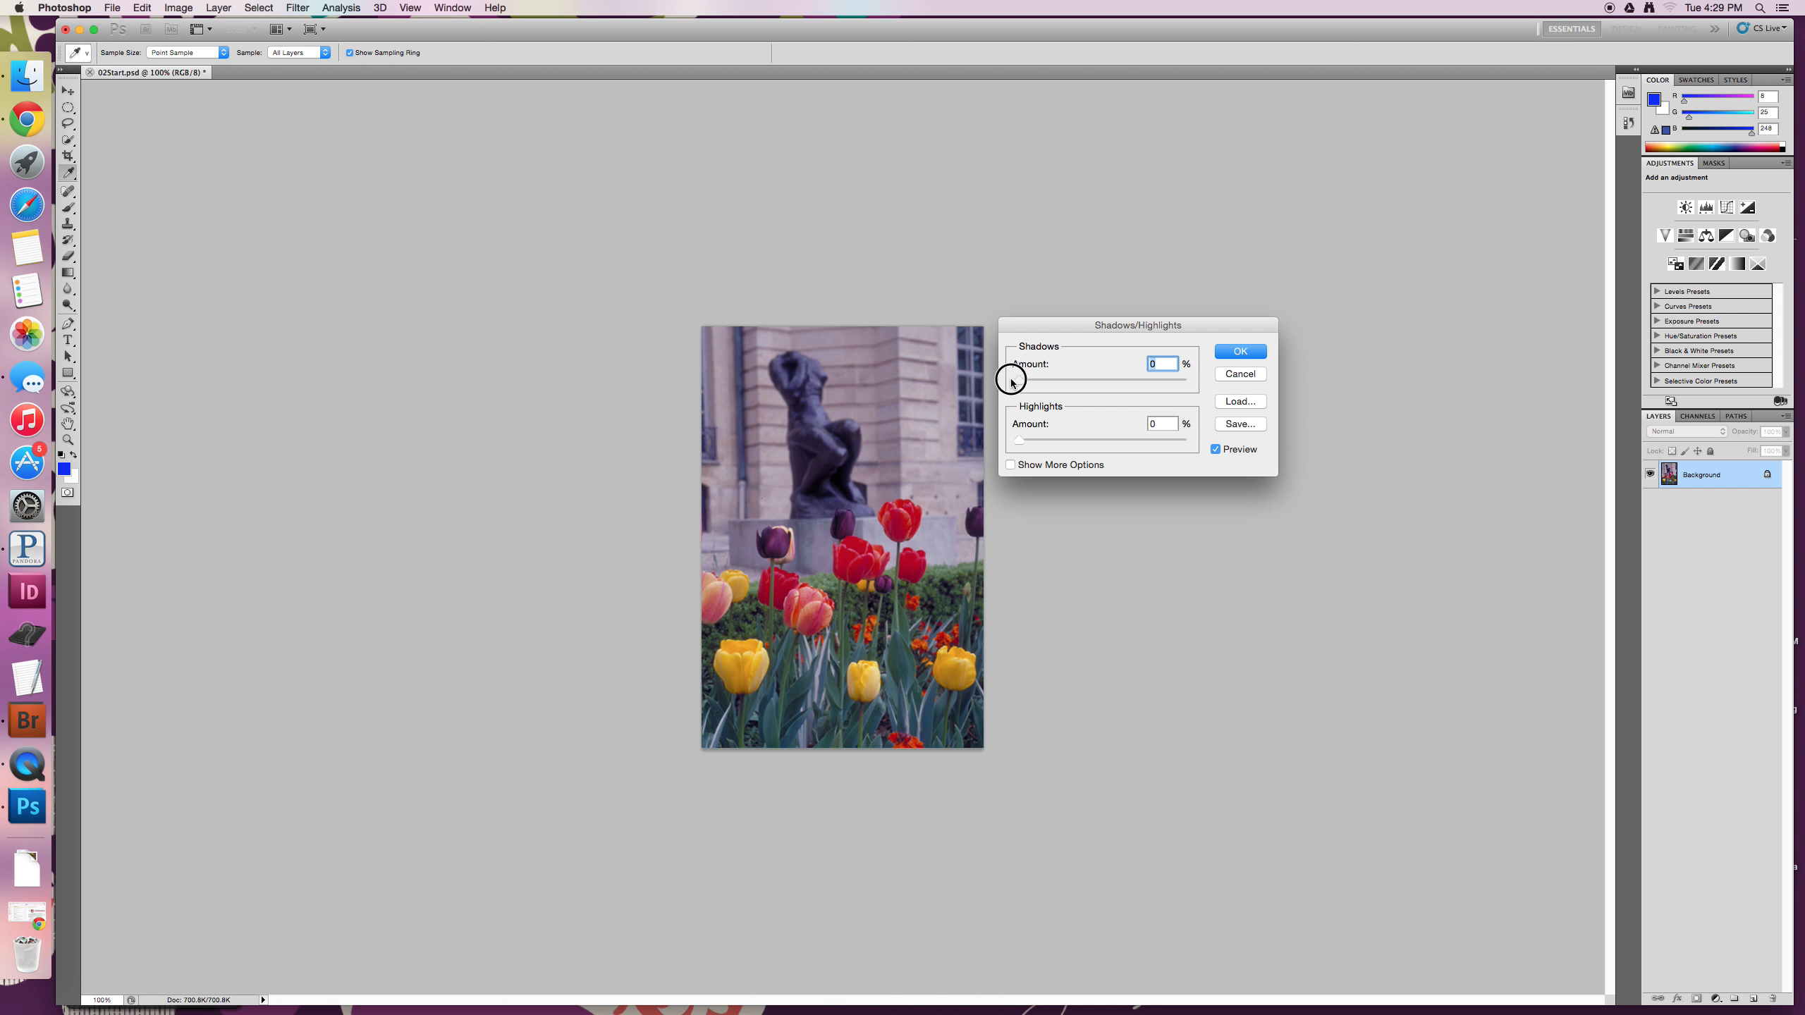
left_click_drag(1011, 383, 1034, 382)
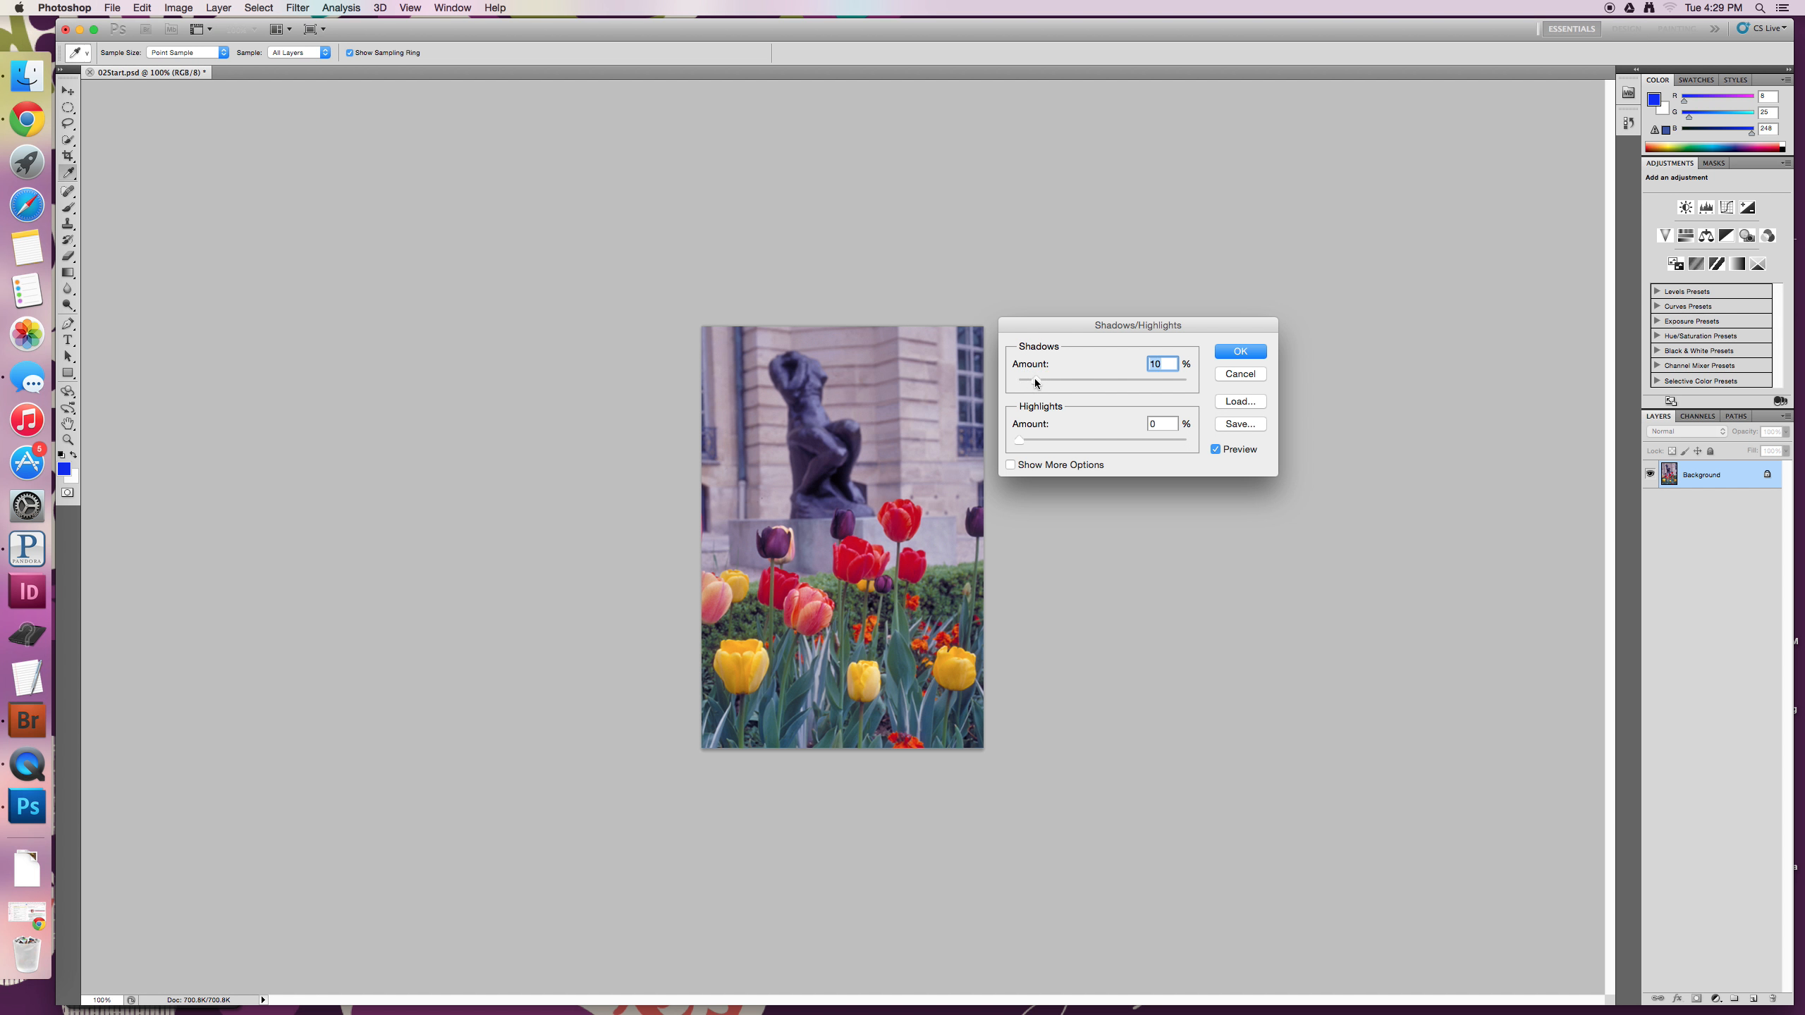
left_click_drag(1020, 440, 1191, 445)
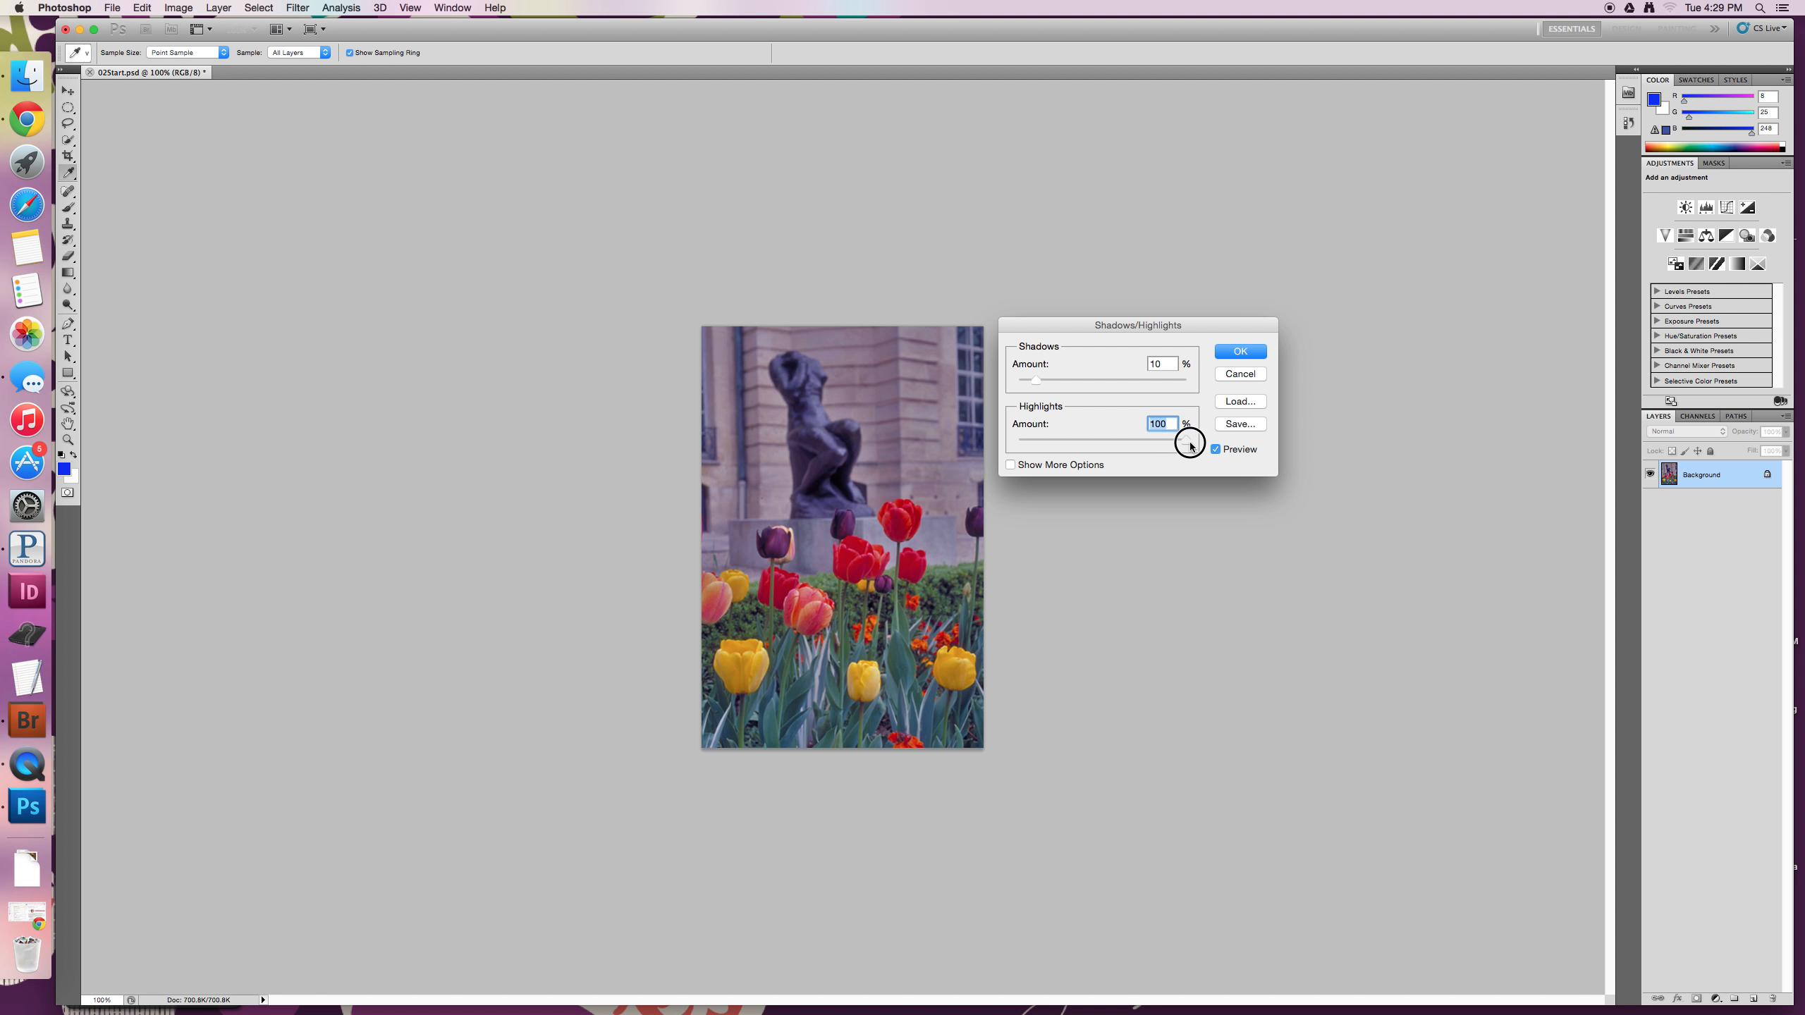
left_click_drag(1190, 445, 1015, 443)
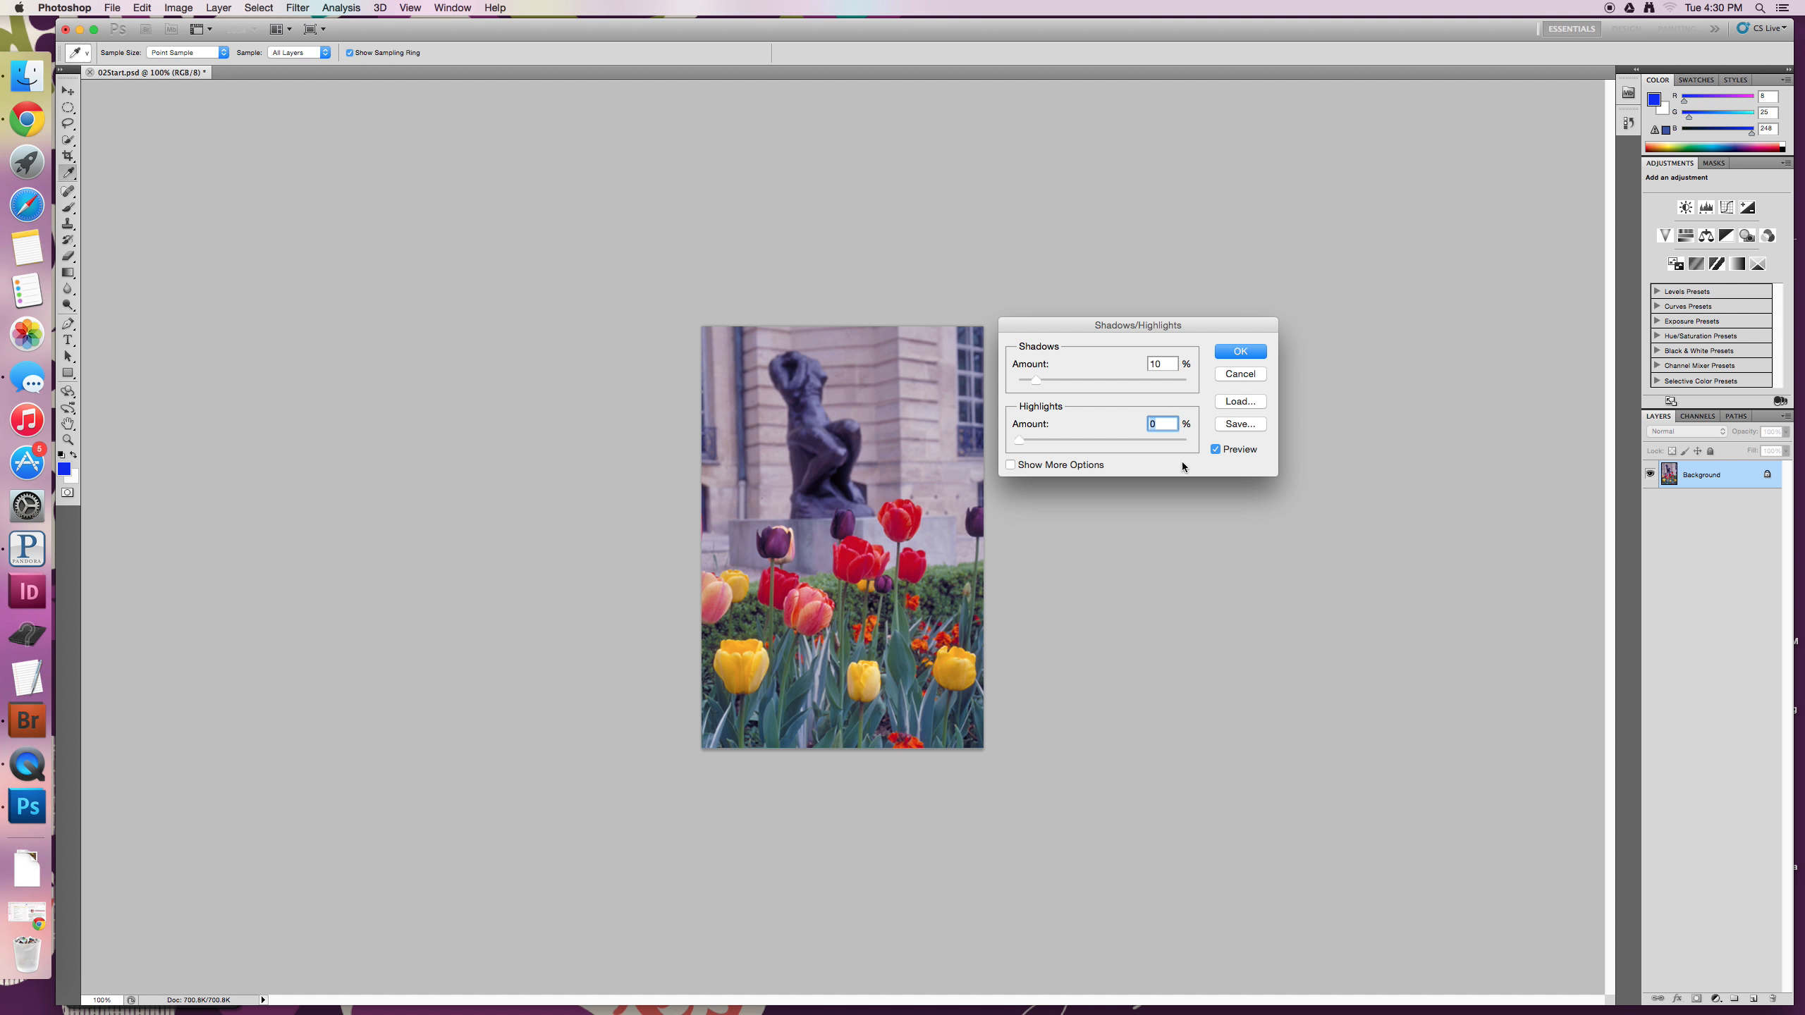
left_click(1240, 352)
key("c")
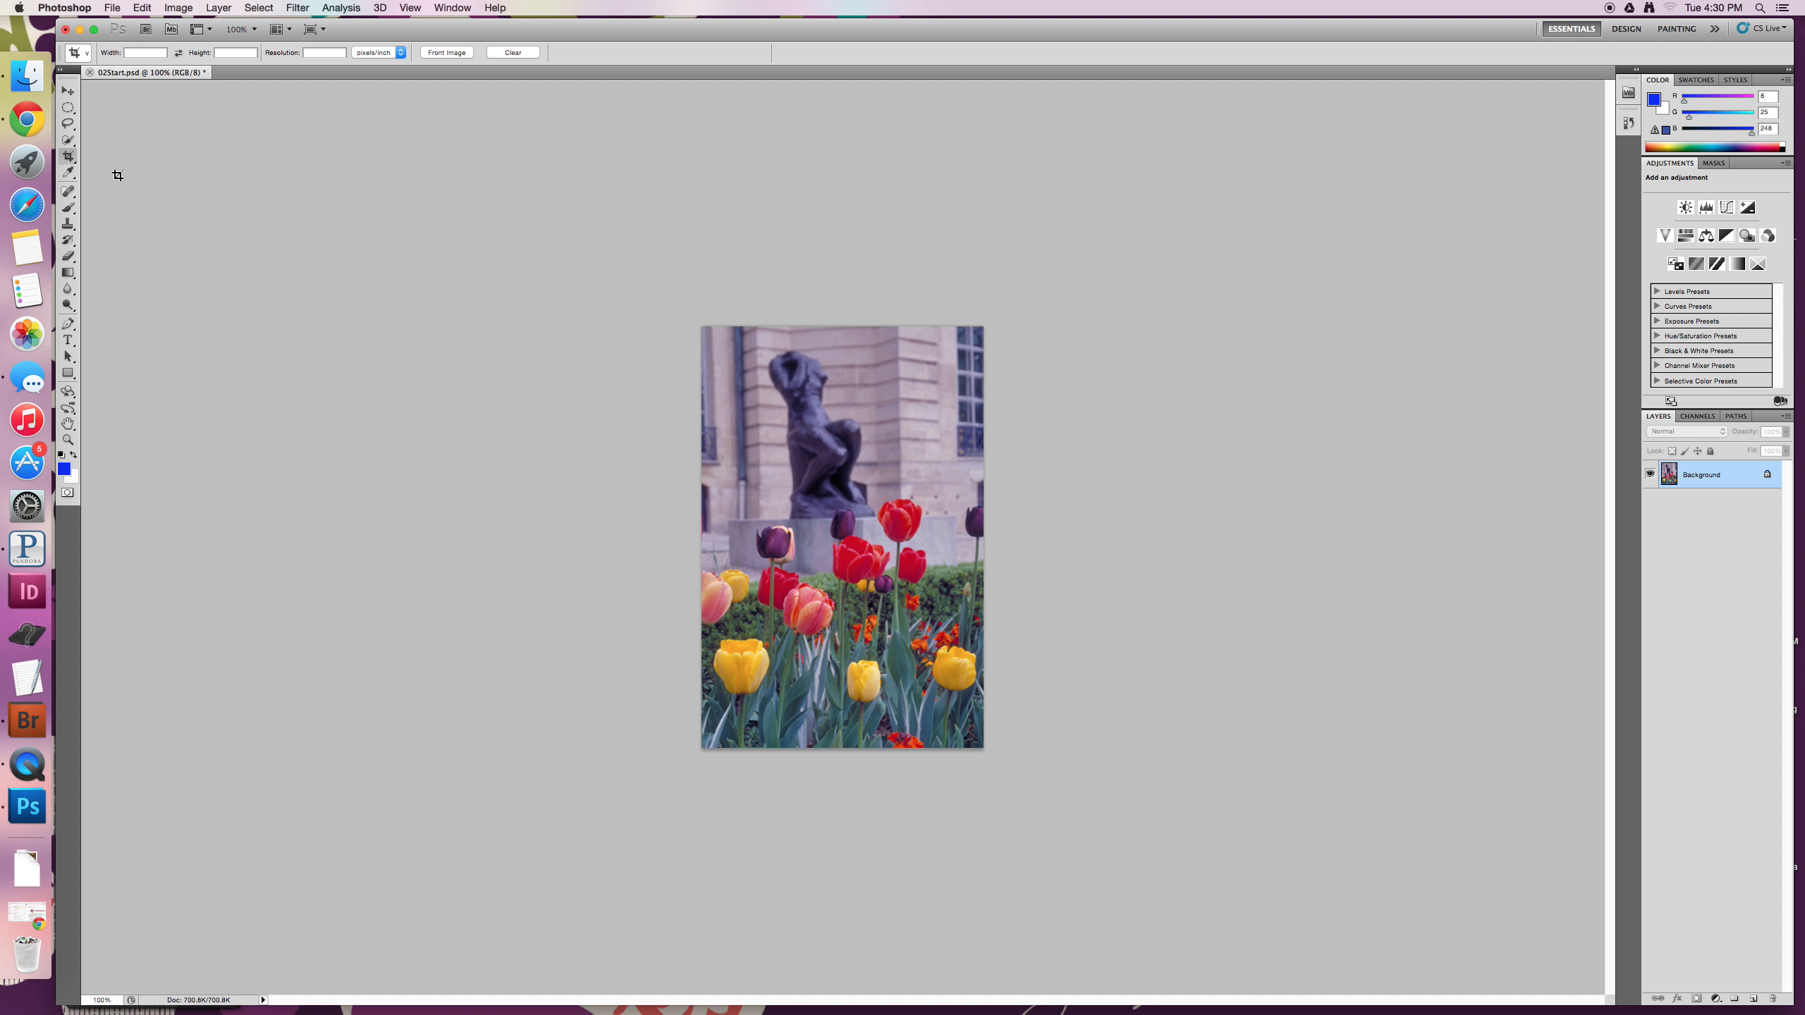
- Select the large yellow tulip in the photo's lower-left corner with the Rectangular Marquee tool
left_click(71, 108)
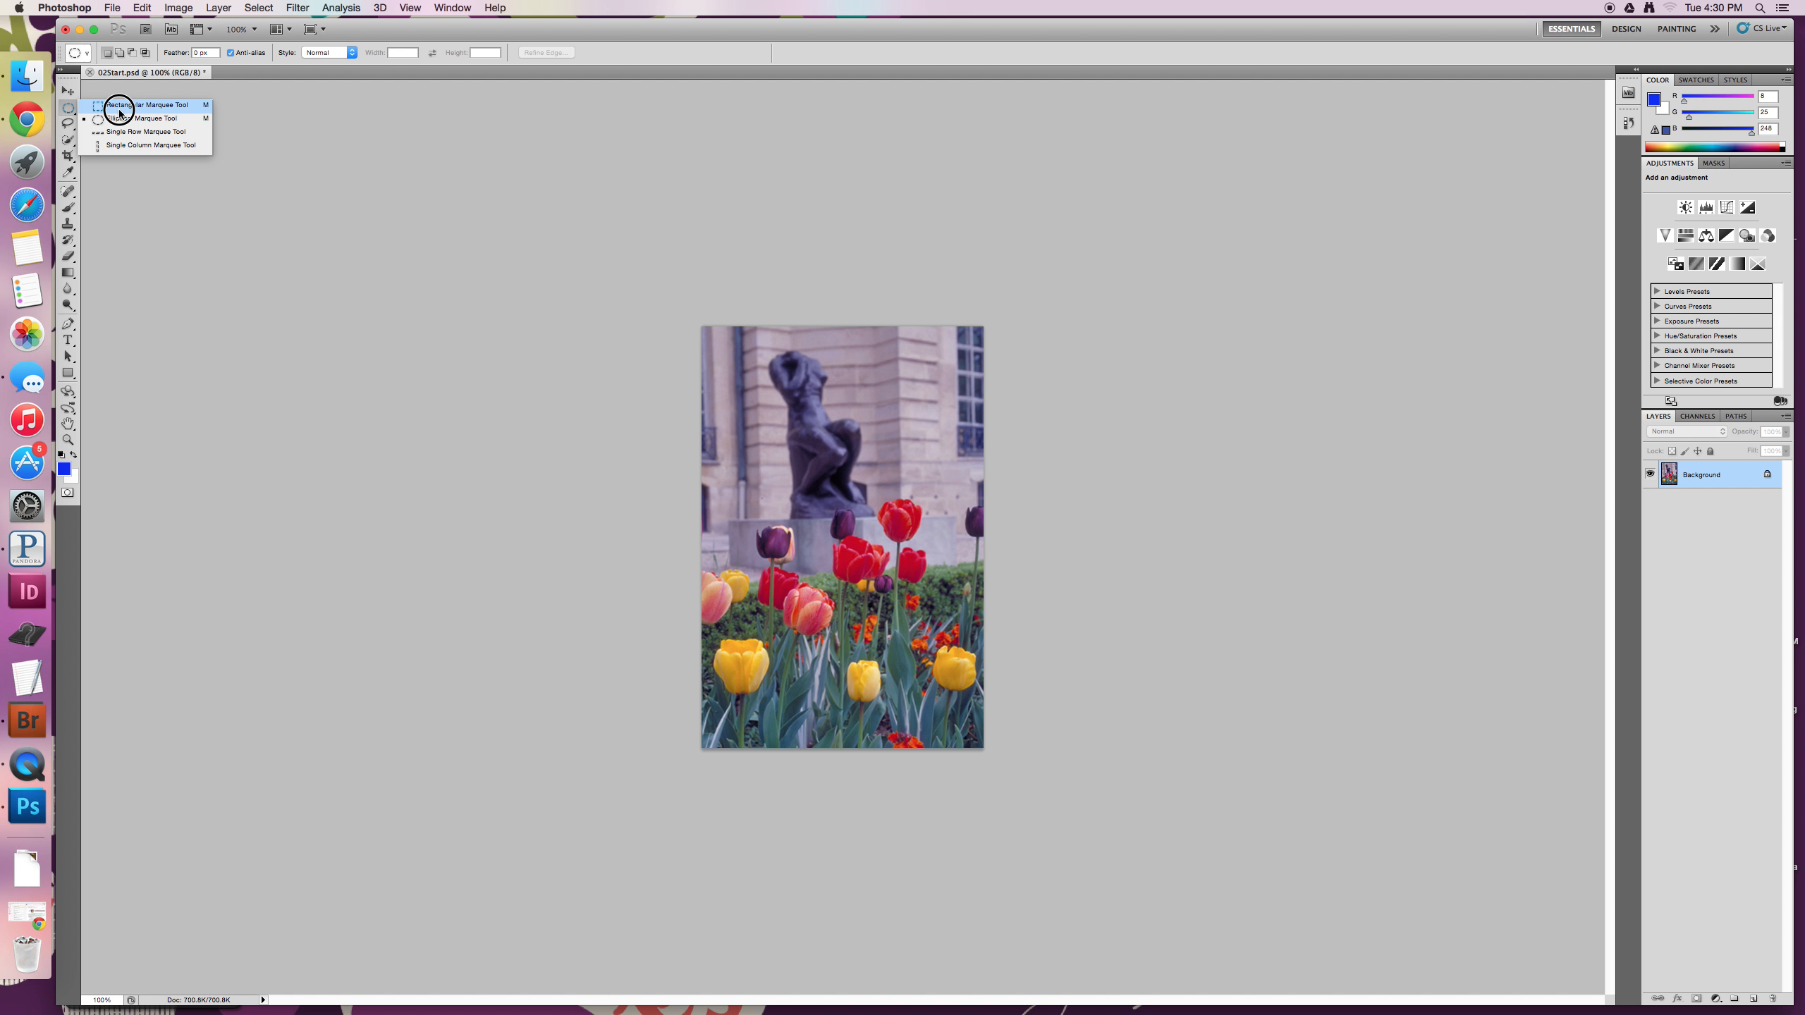
left_click(119, 107)
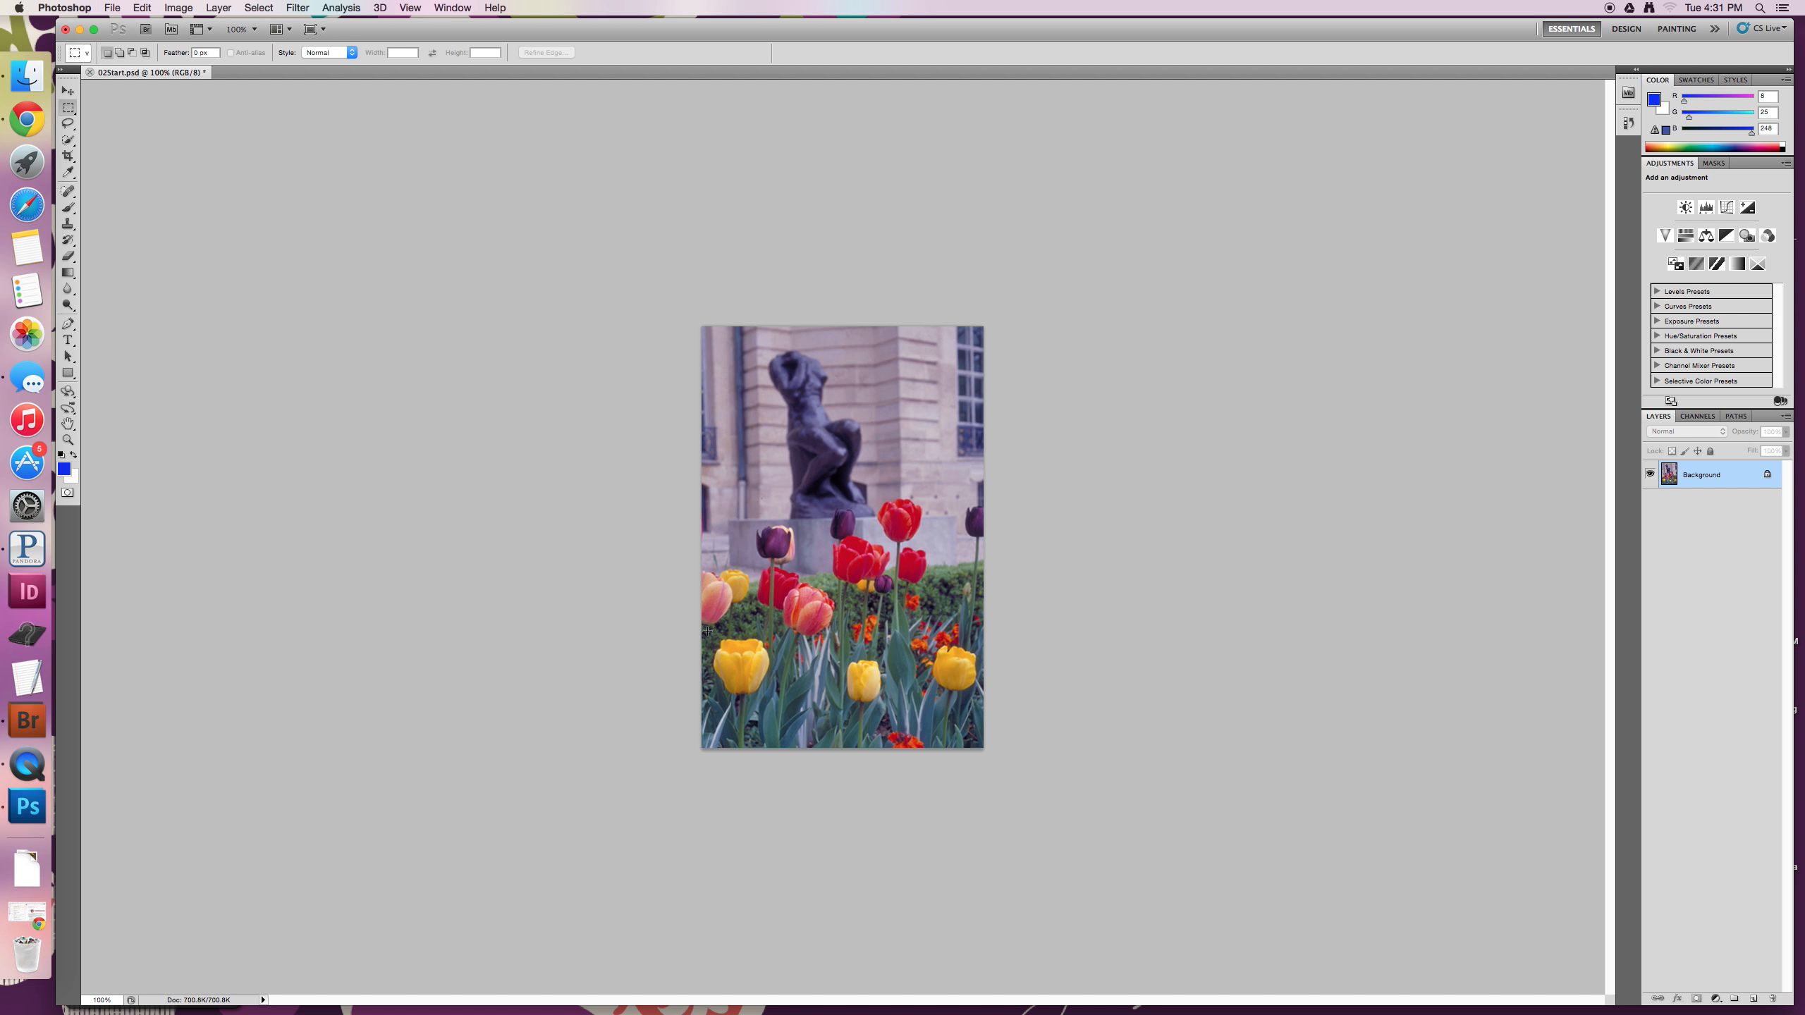
left_click_drag(707, 630, 779, 702)
left_click_drag(779, 702, 779, 702)
- Start a Replace Color adjustment on the selected area and sample the yellow tulip's petals as the colour to replace
left_click(180, 8)
mouse_move(213, 52)
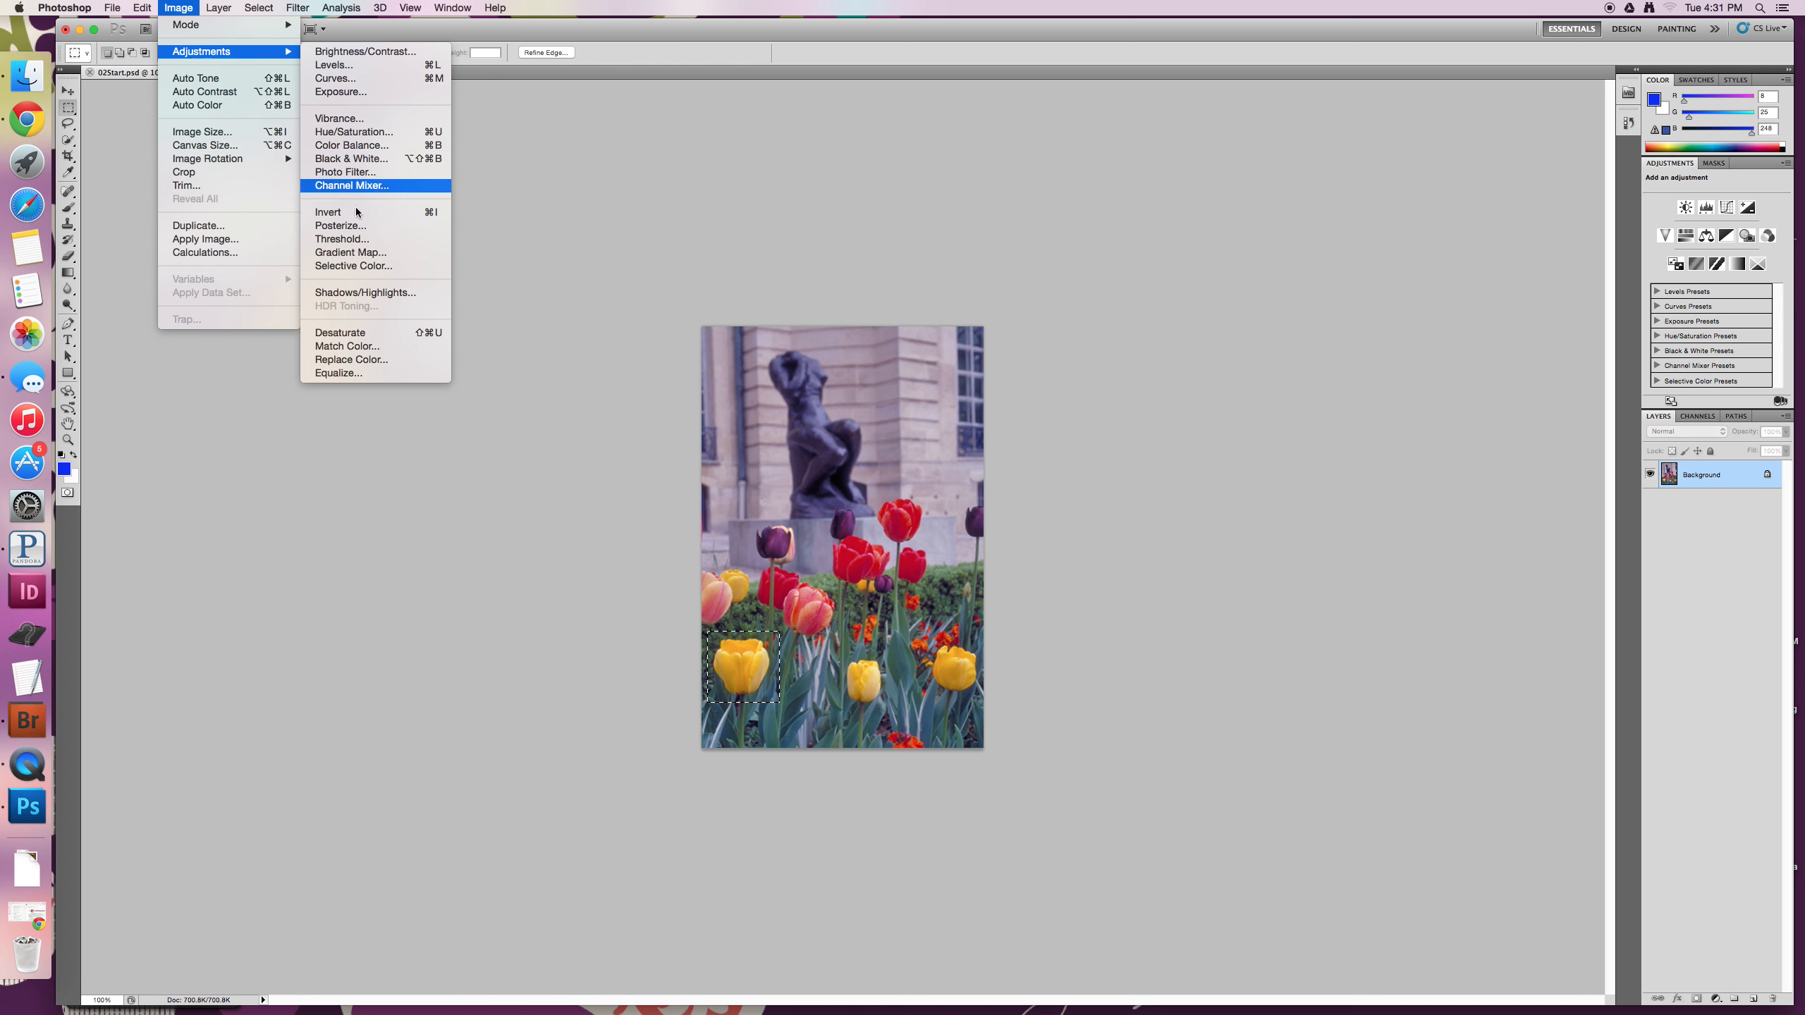
left_click(358, 360)
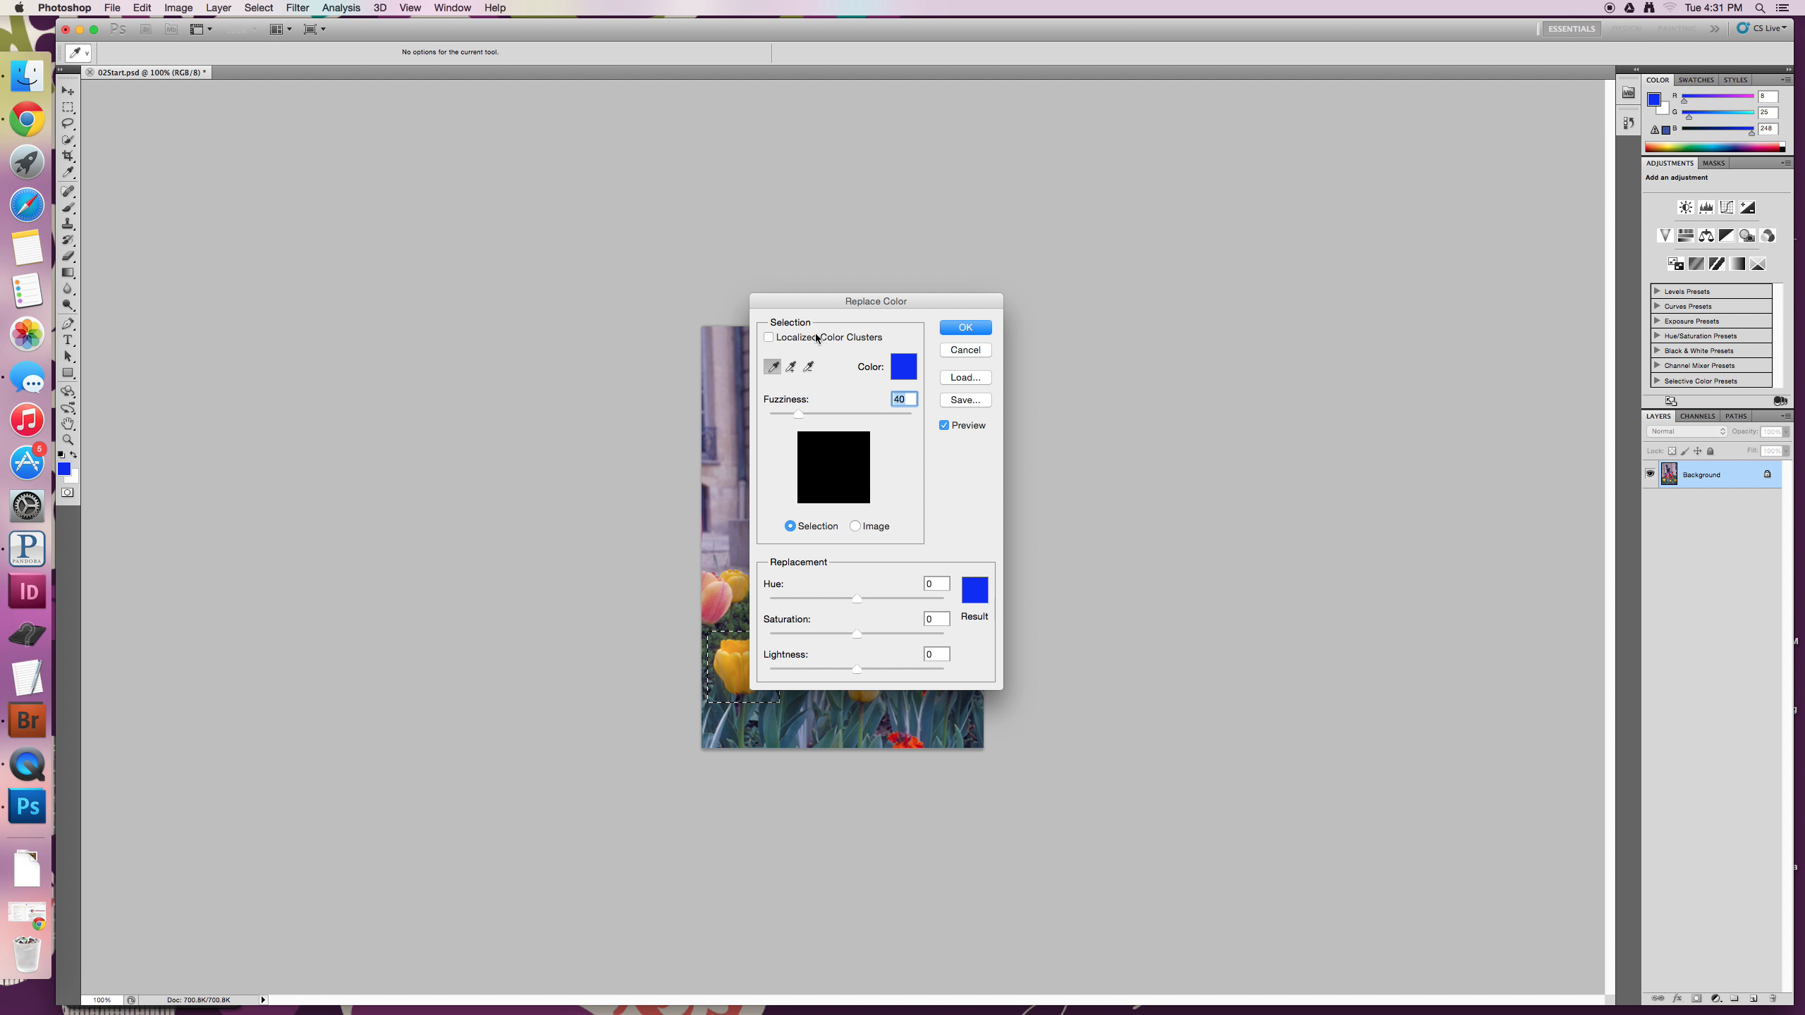
left_click_drag(813, 304, 1082, 318)
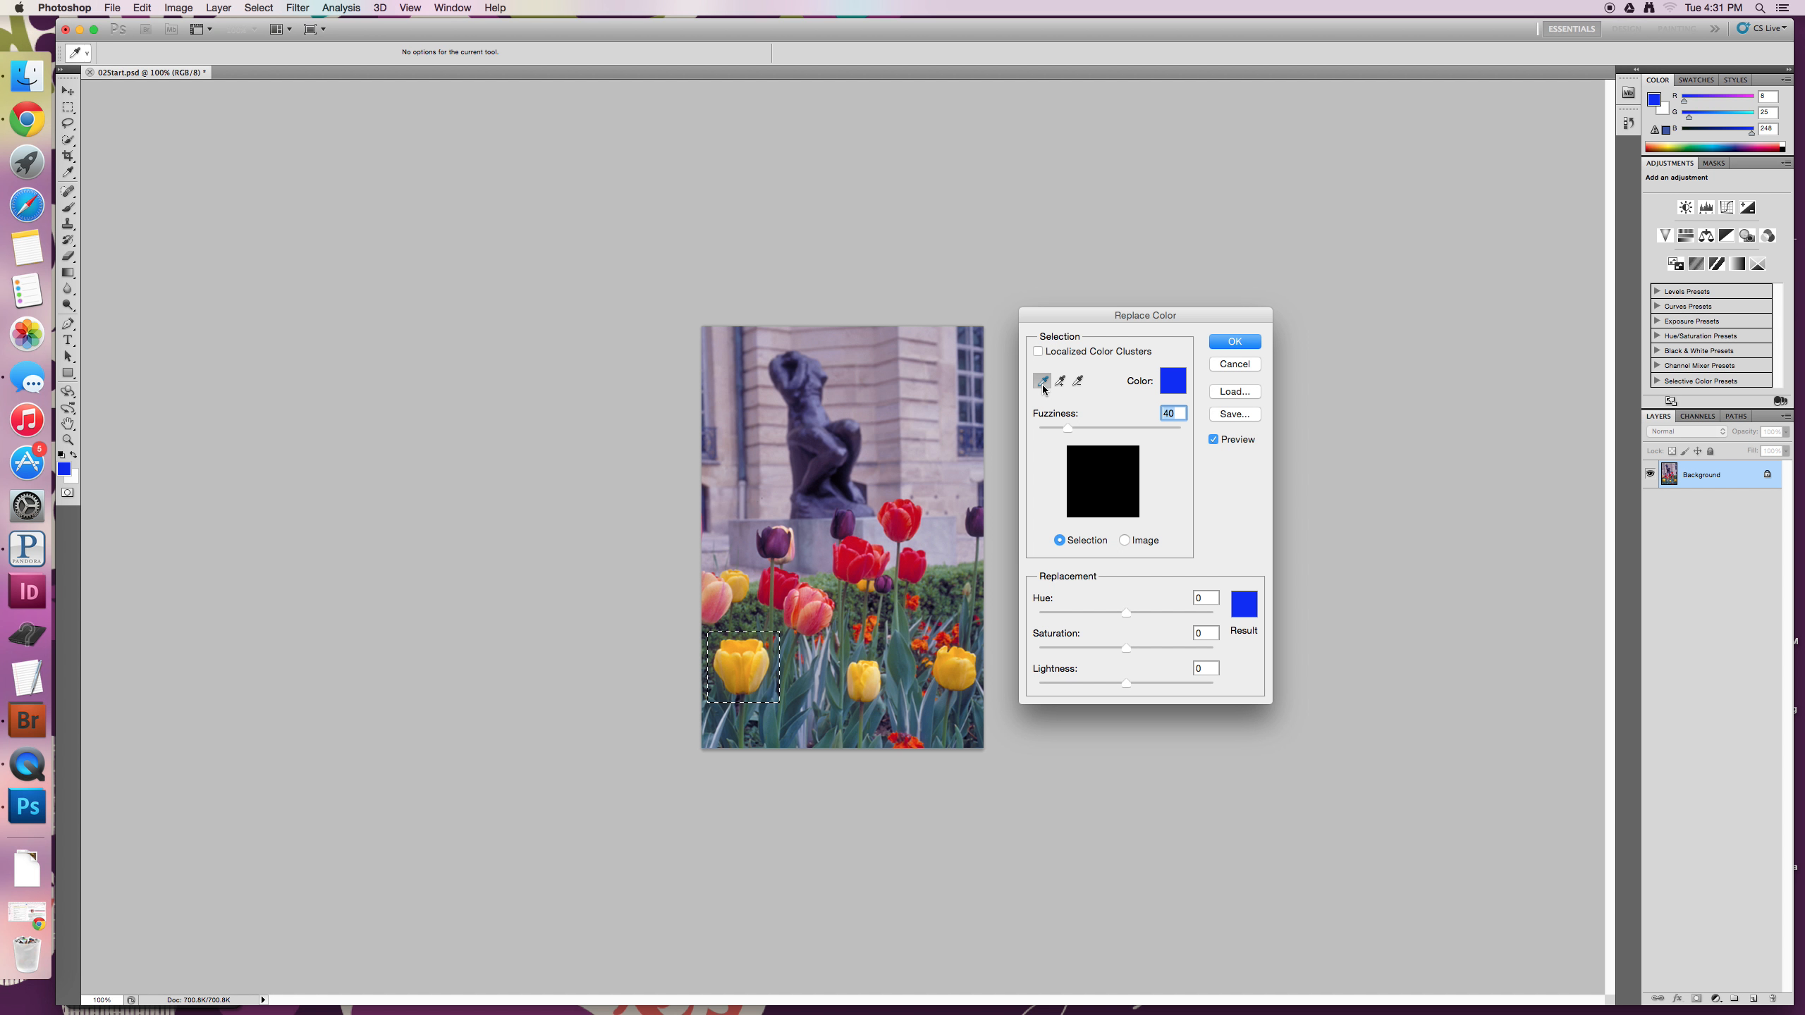
left_click(743, 662)
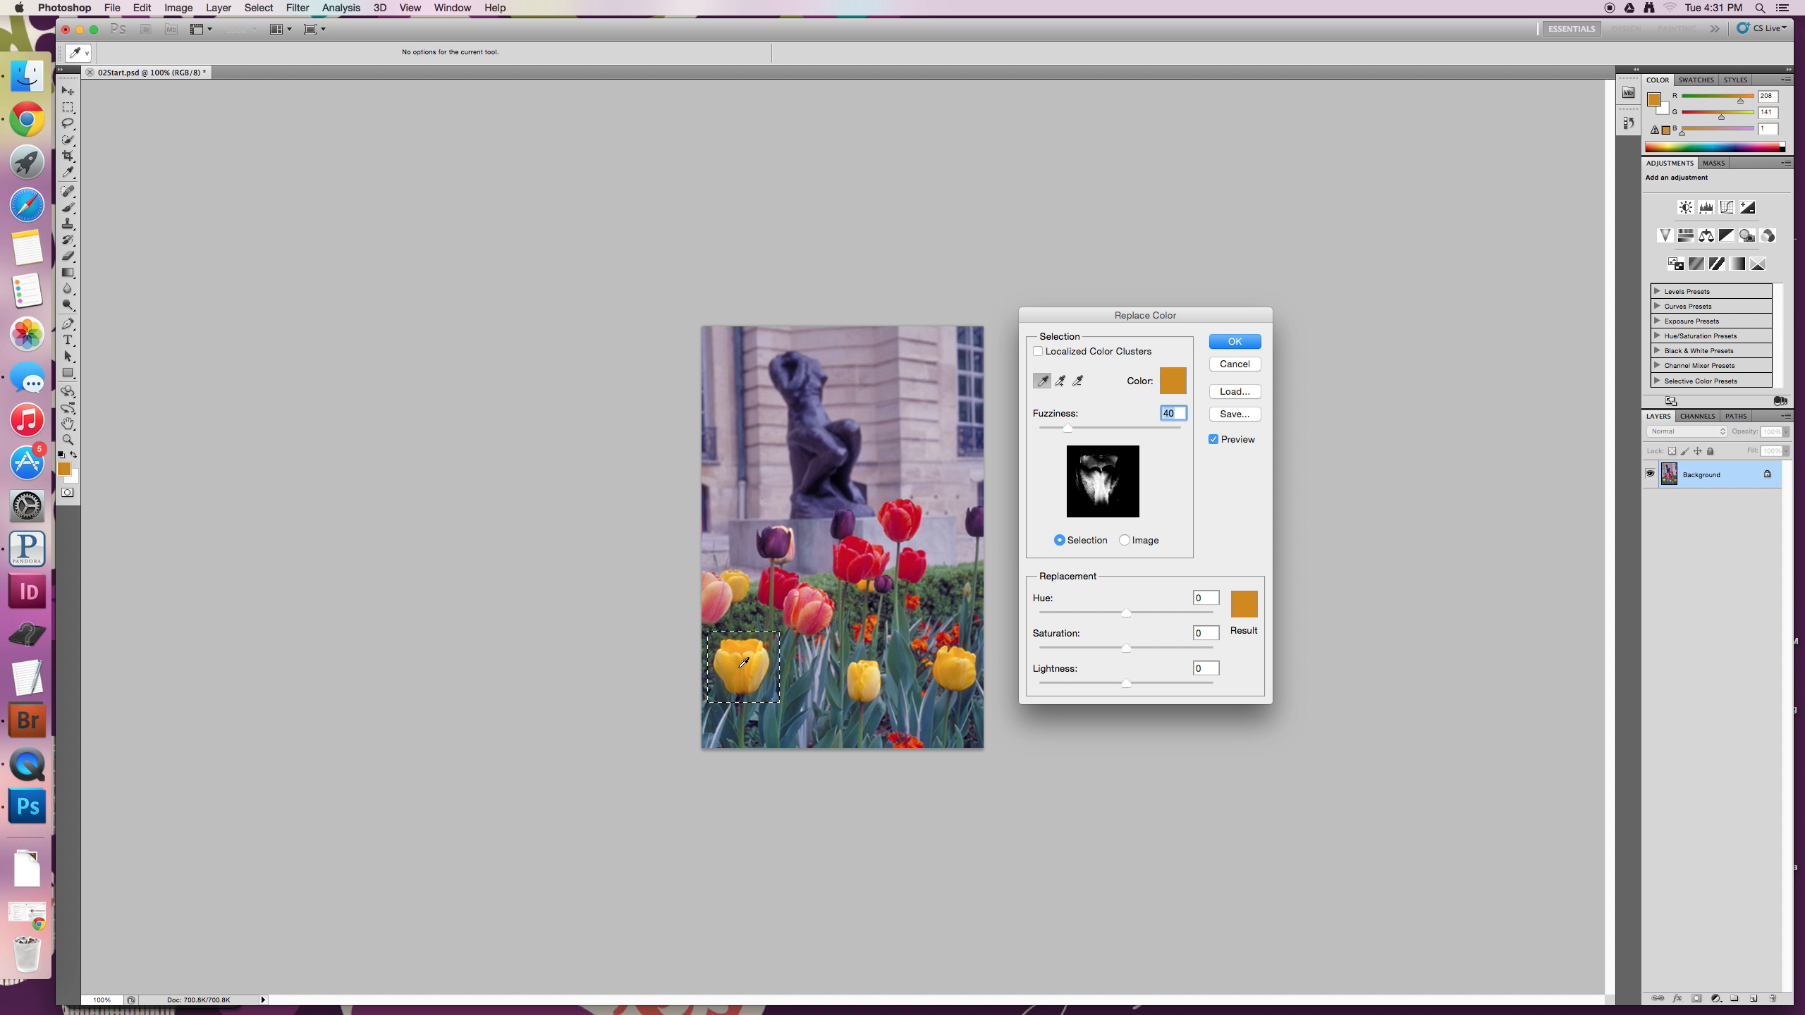